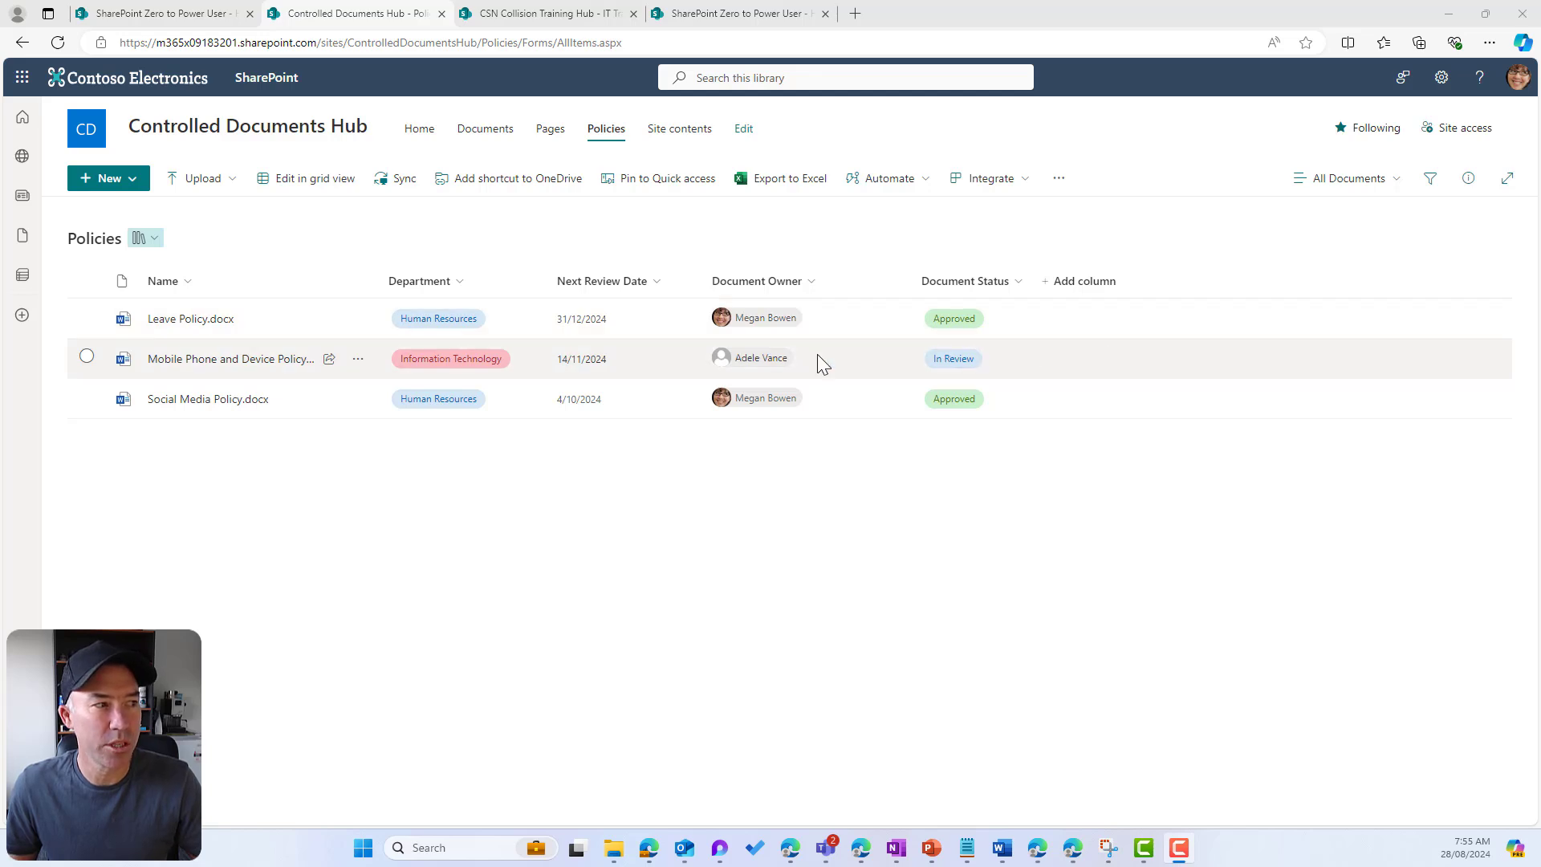
# Step: Create a Request sign-off flow for the Mobile Phone and Device Policy, adding a Sign-off status column
pyautogui.moveTo(721, 354)
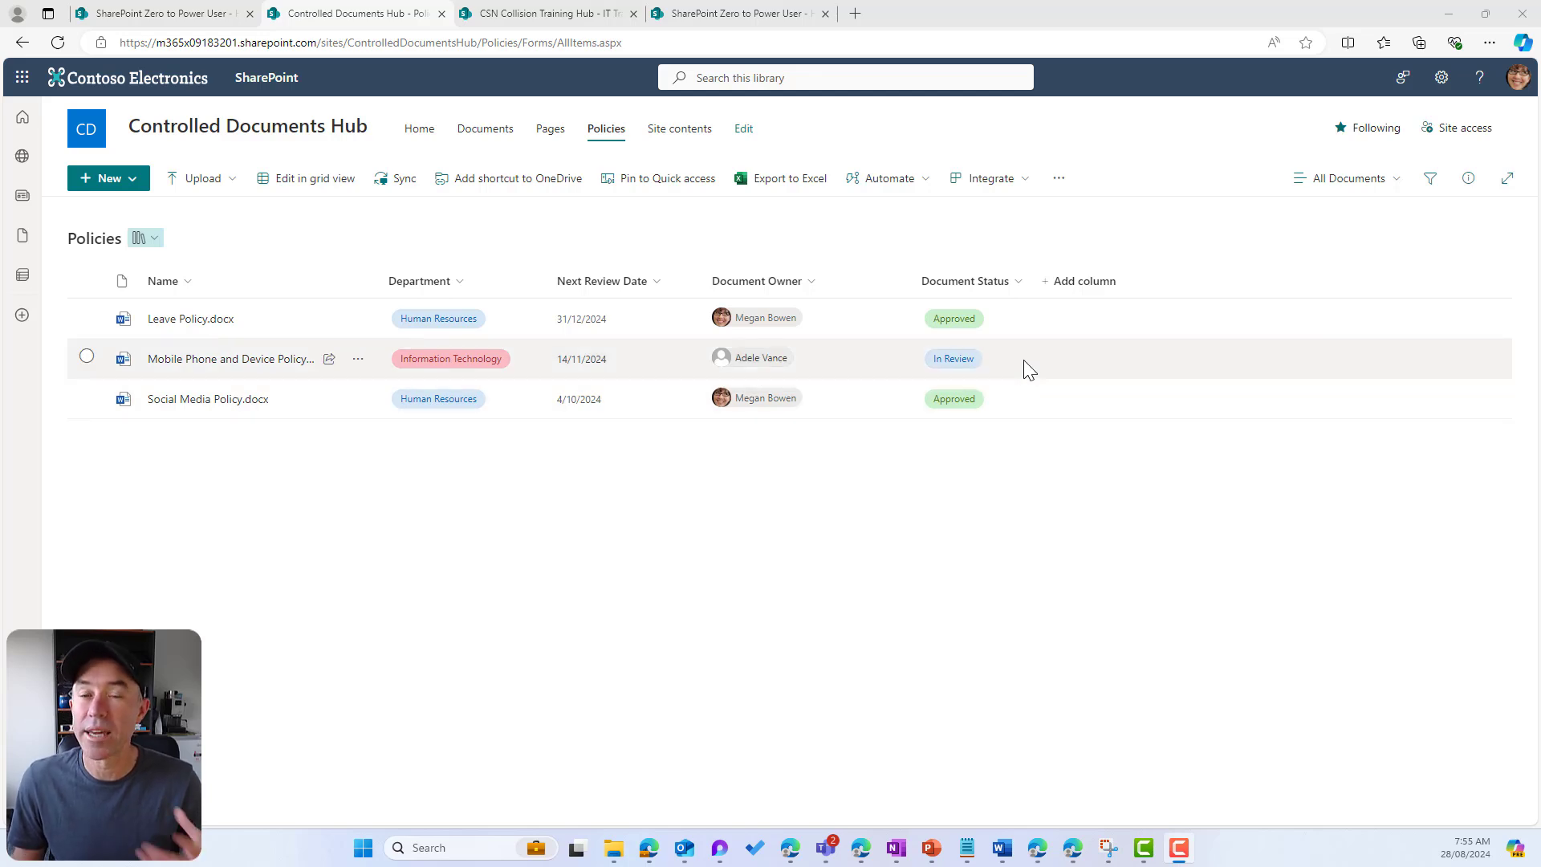
pyautogui.click(87, 356)
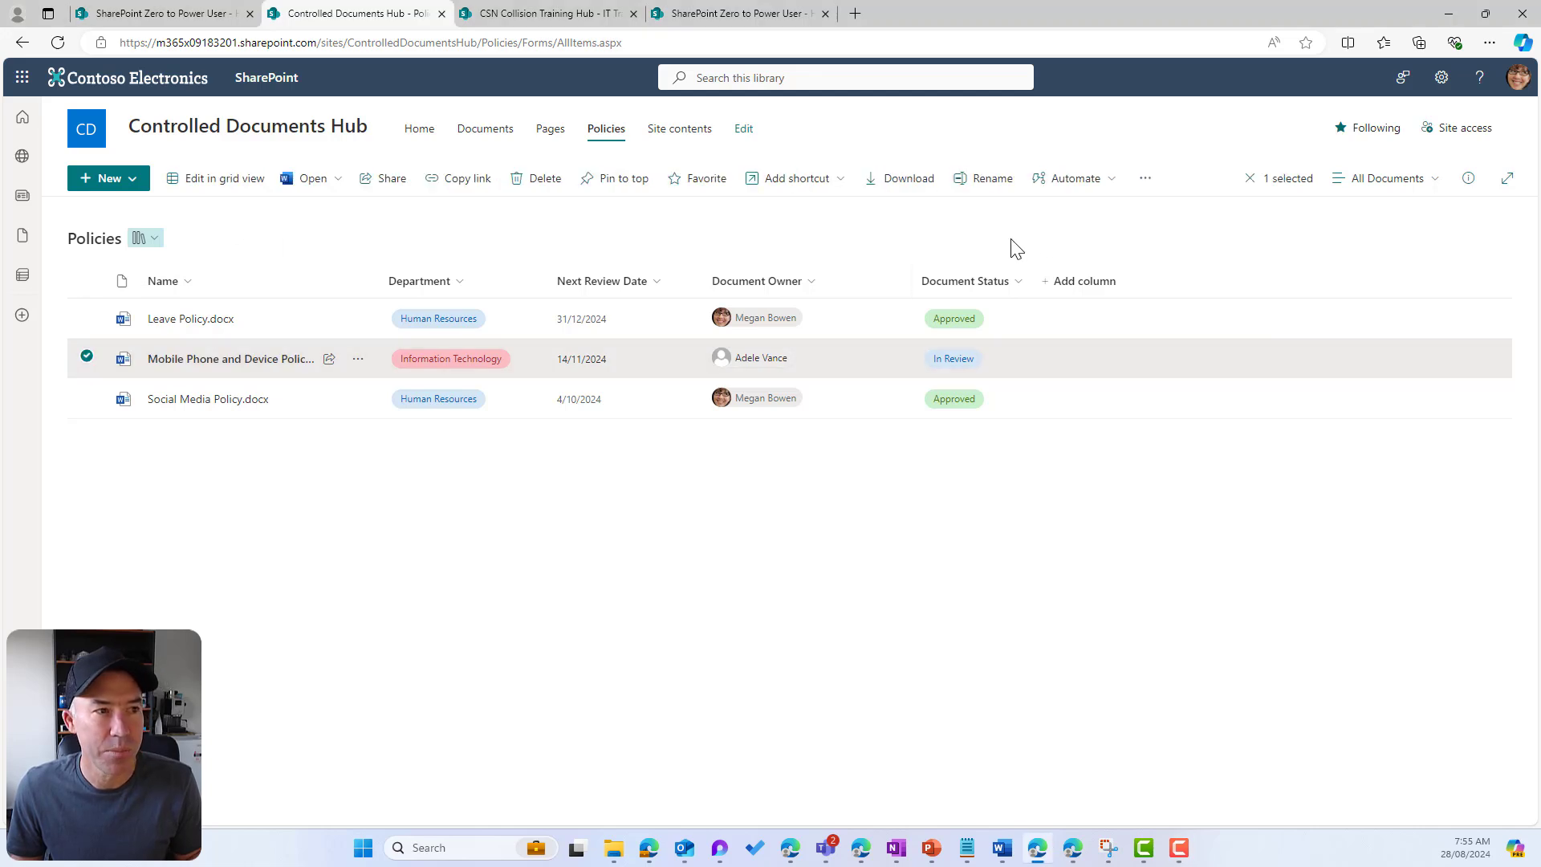
pyautogui.click(1109, 188)
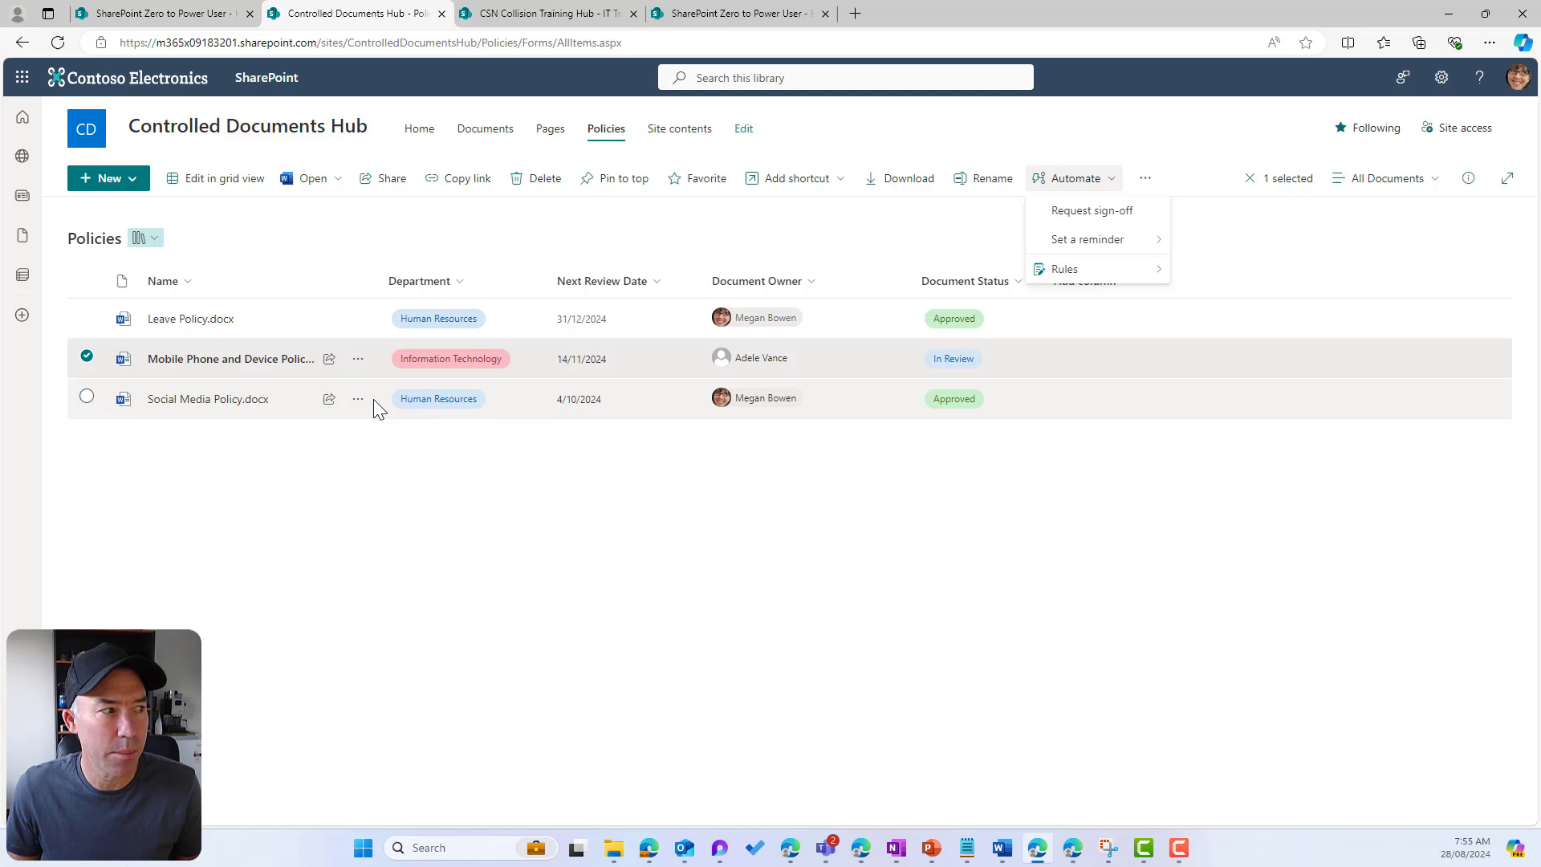
pyautogui.click(358, 361)
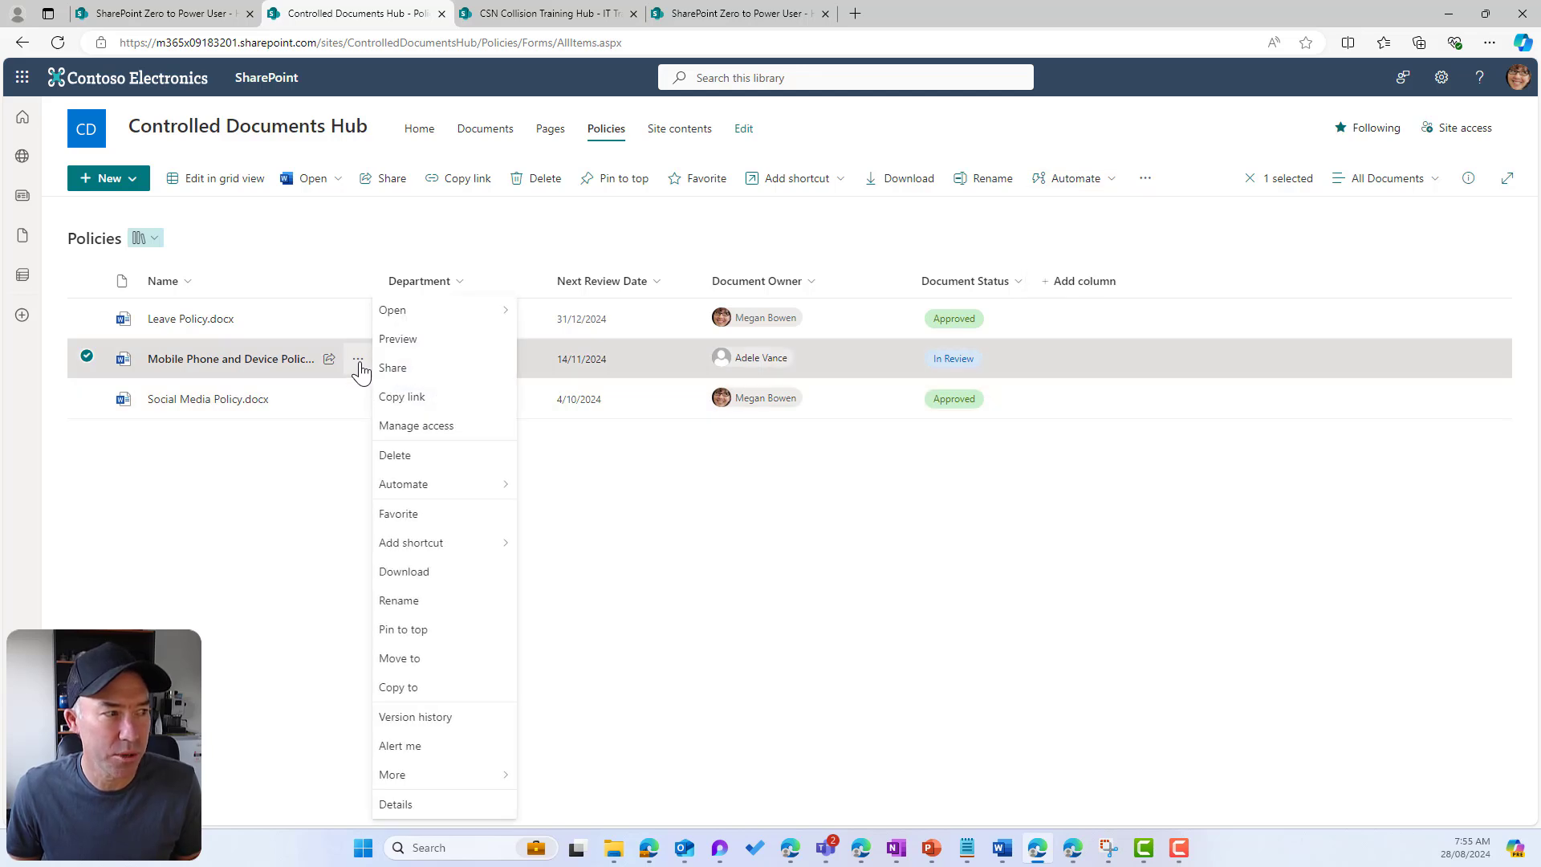
pyautogui.moveTo(424, 484)
pyautogui.click(567, 501)
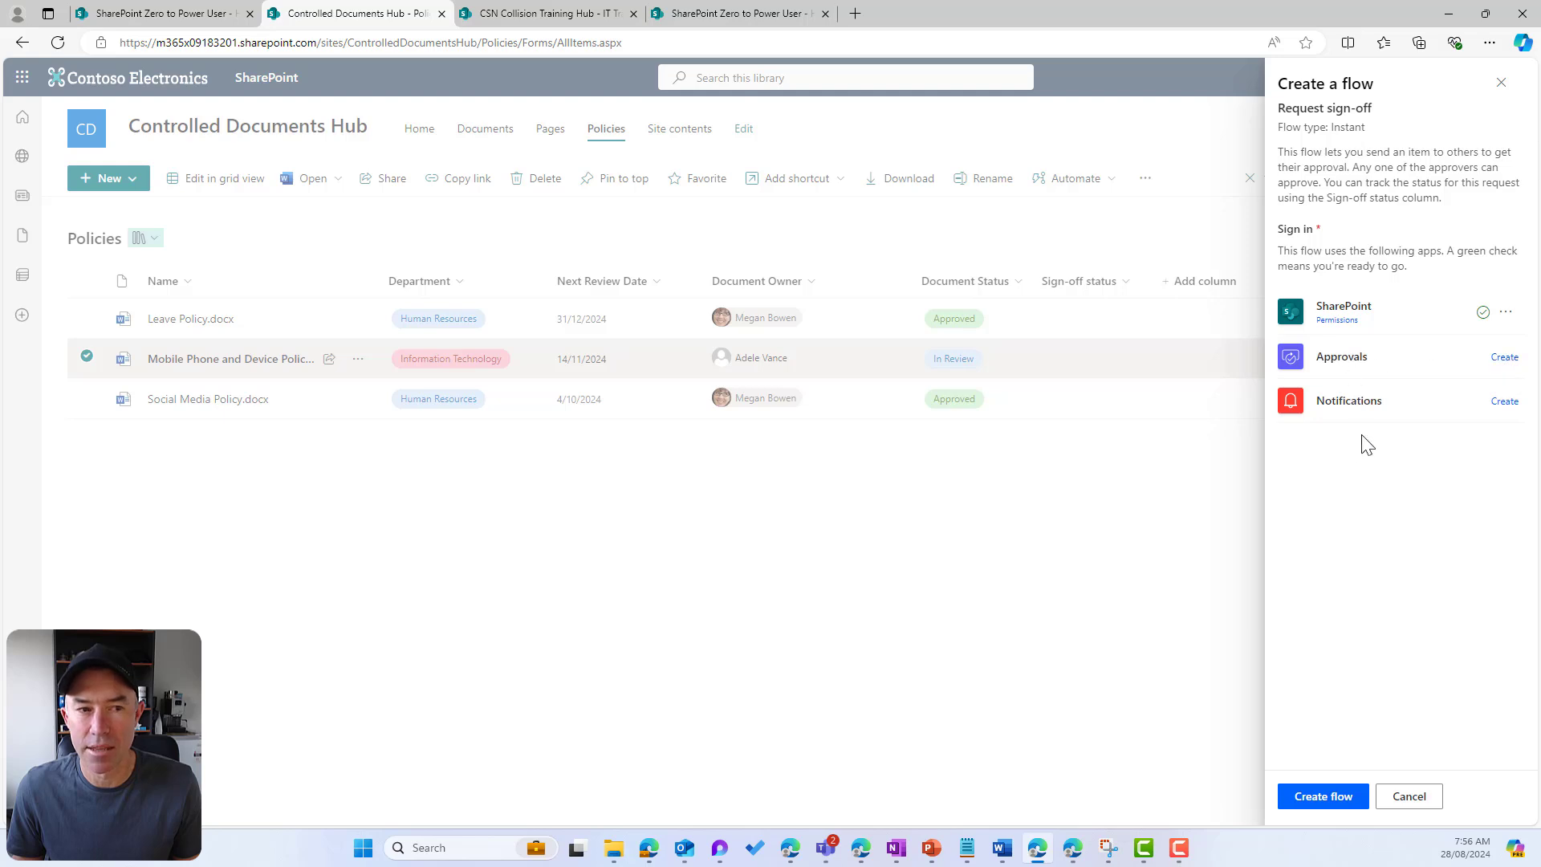
pyautogui.click(1326, 797)
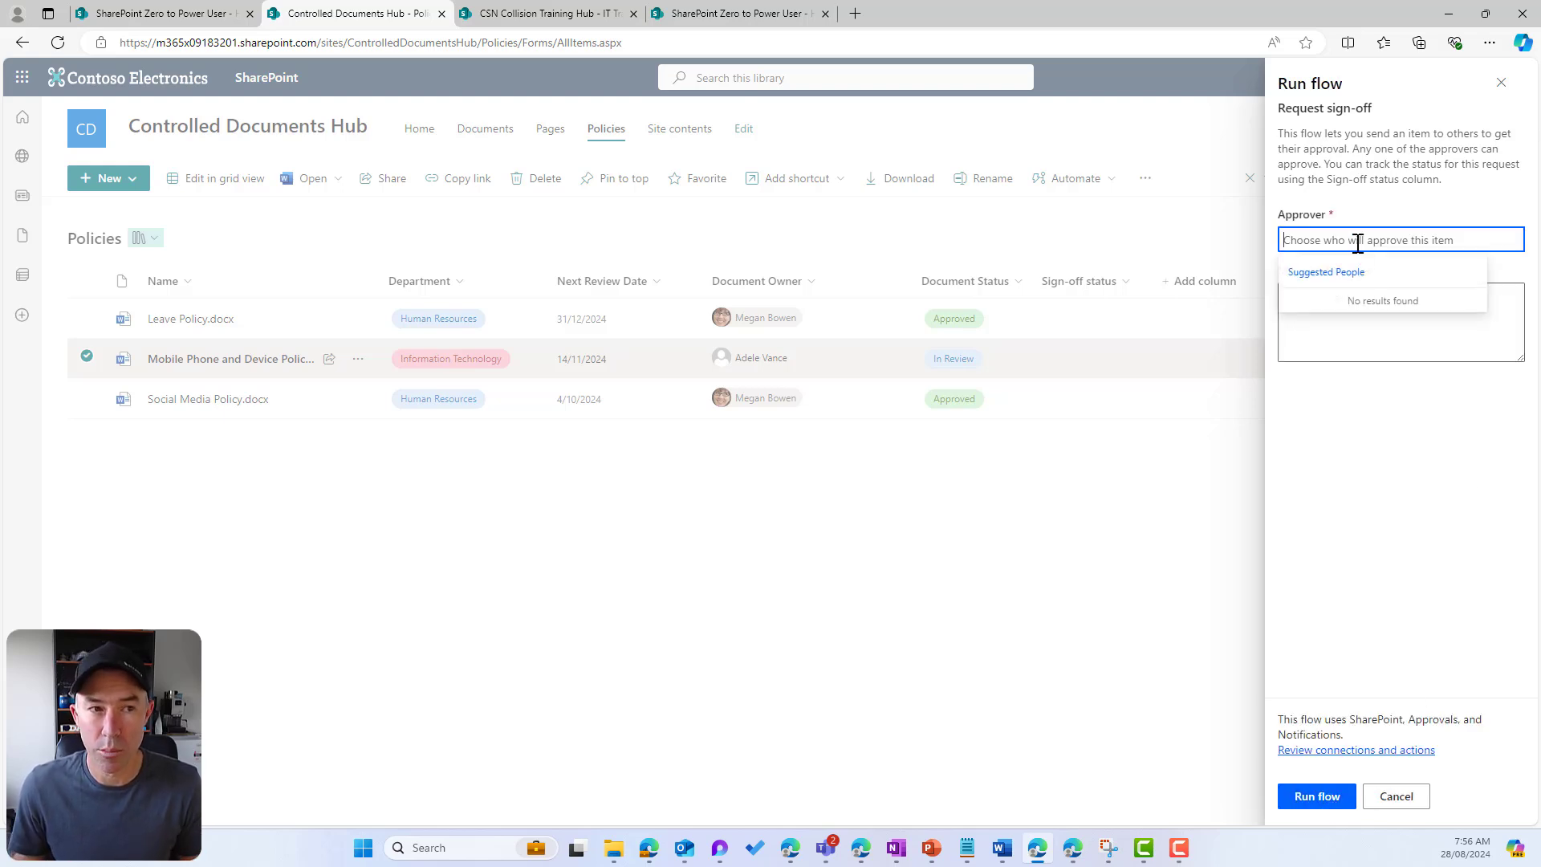
# Step: Run sign-off with the chosen approver and message 'Can you please review and sign of', then switch to Outlook
pyautogui.write('alex')
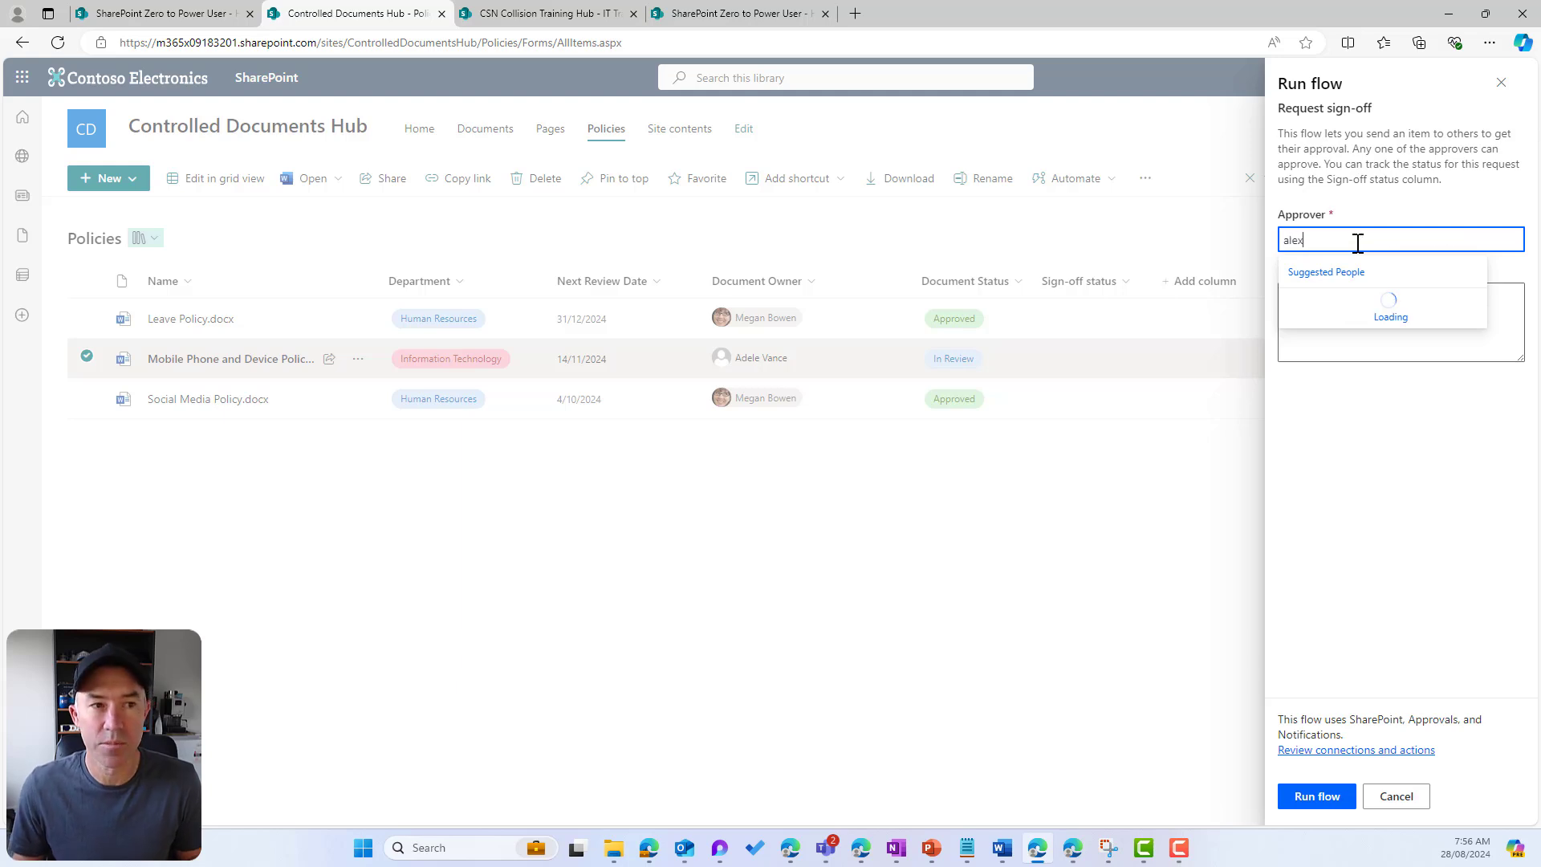
pyautogui.click(1352, 306)
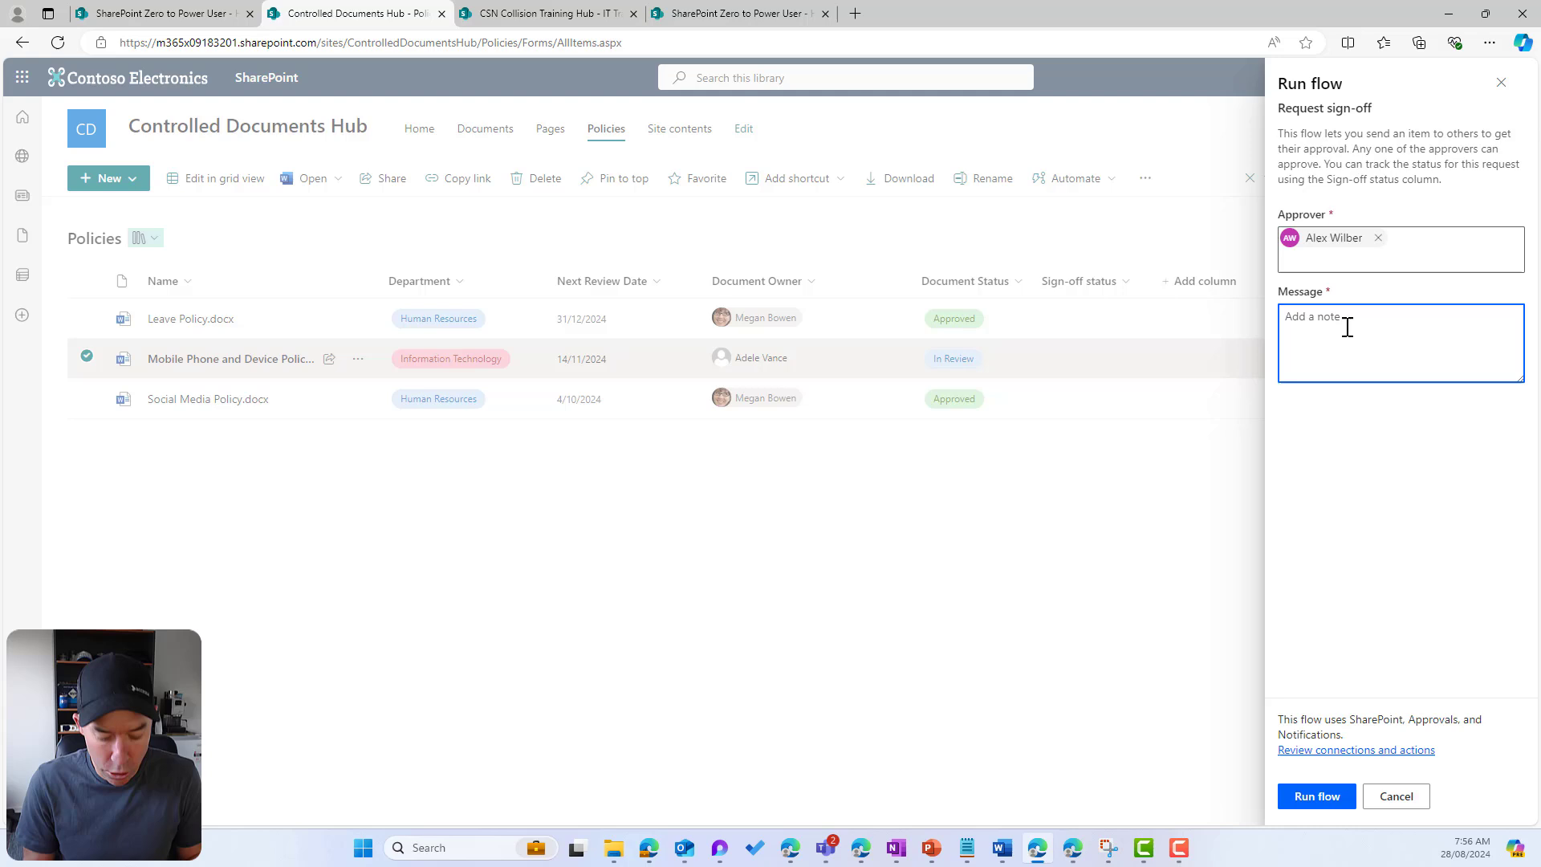
pyautogui.write('Can you please re')
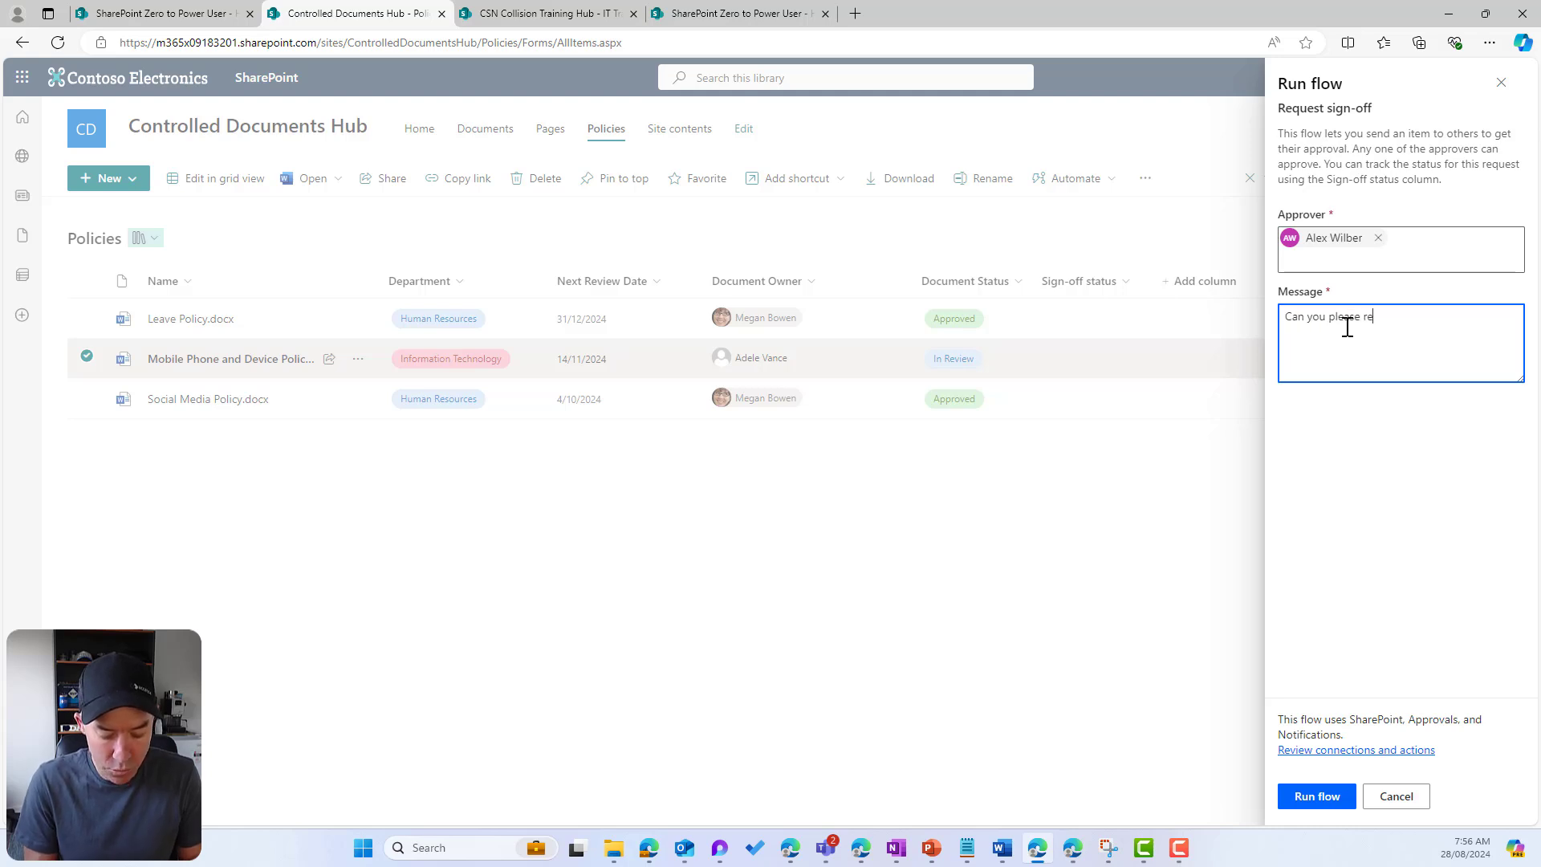
pyautogui.write('view and sign off')
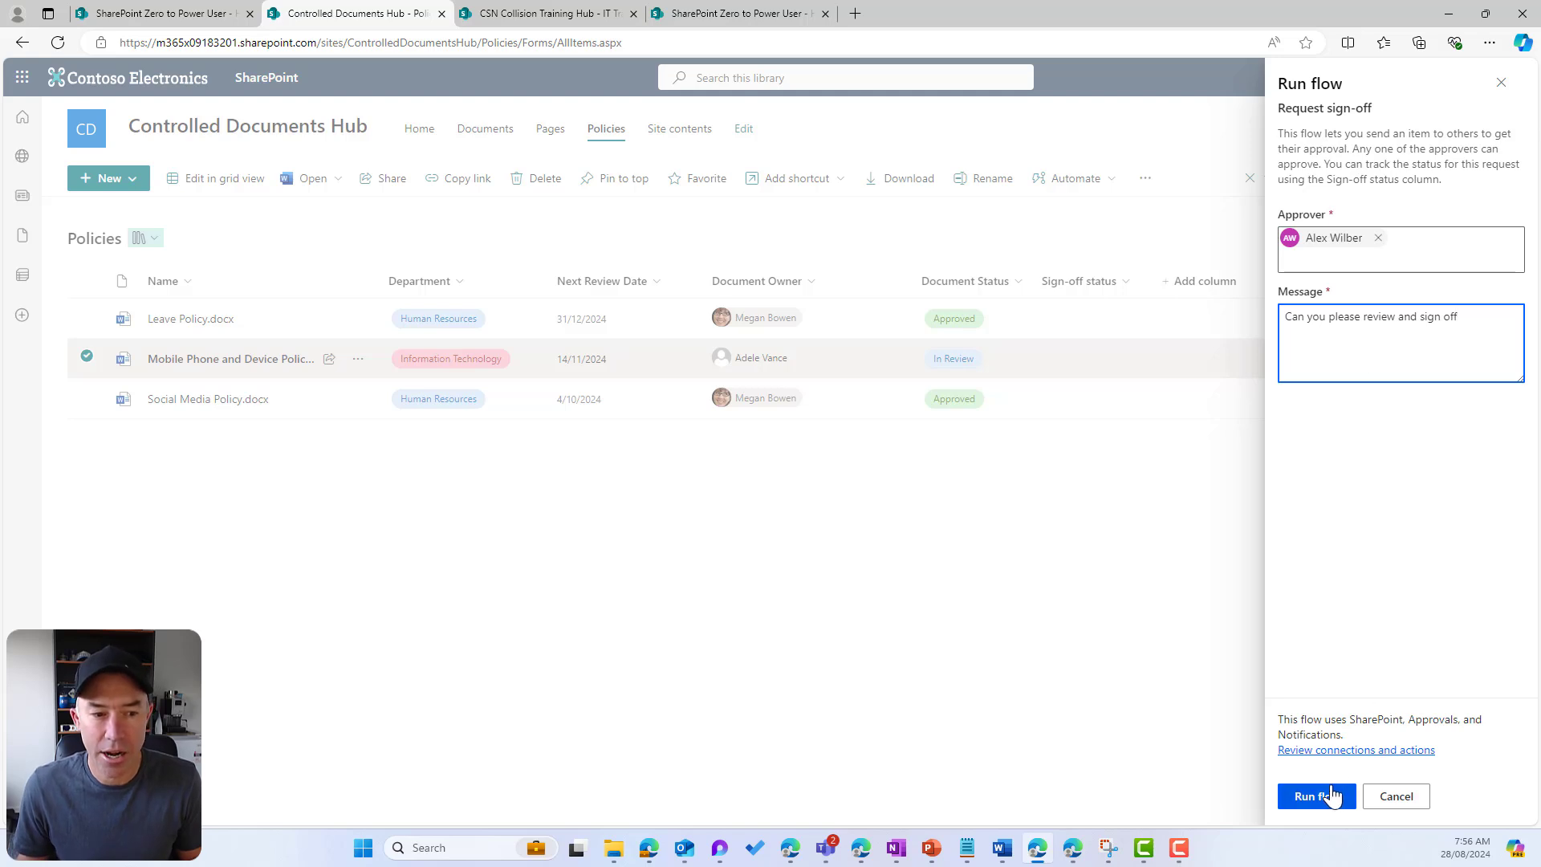
pyautogui.click(1336, 786)
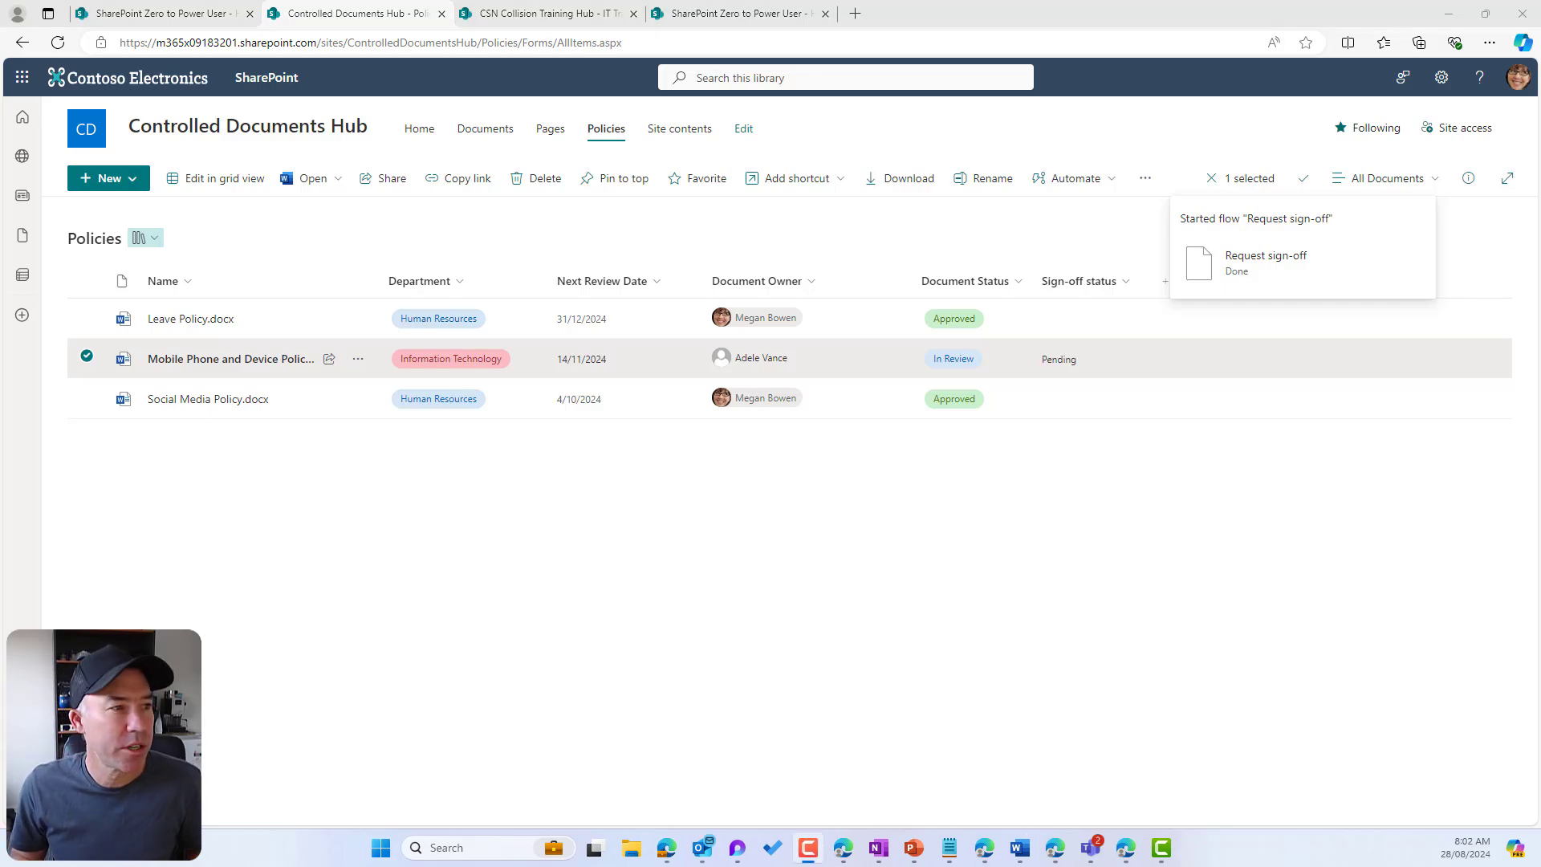
pyautogui.press('ctrl+super+Right')
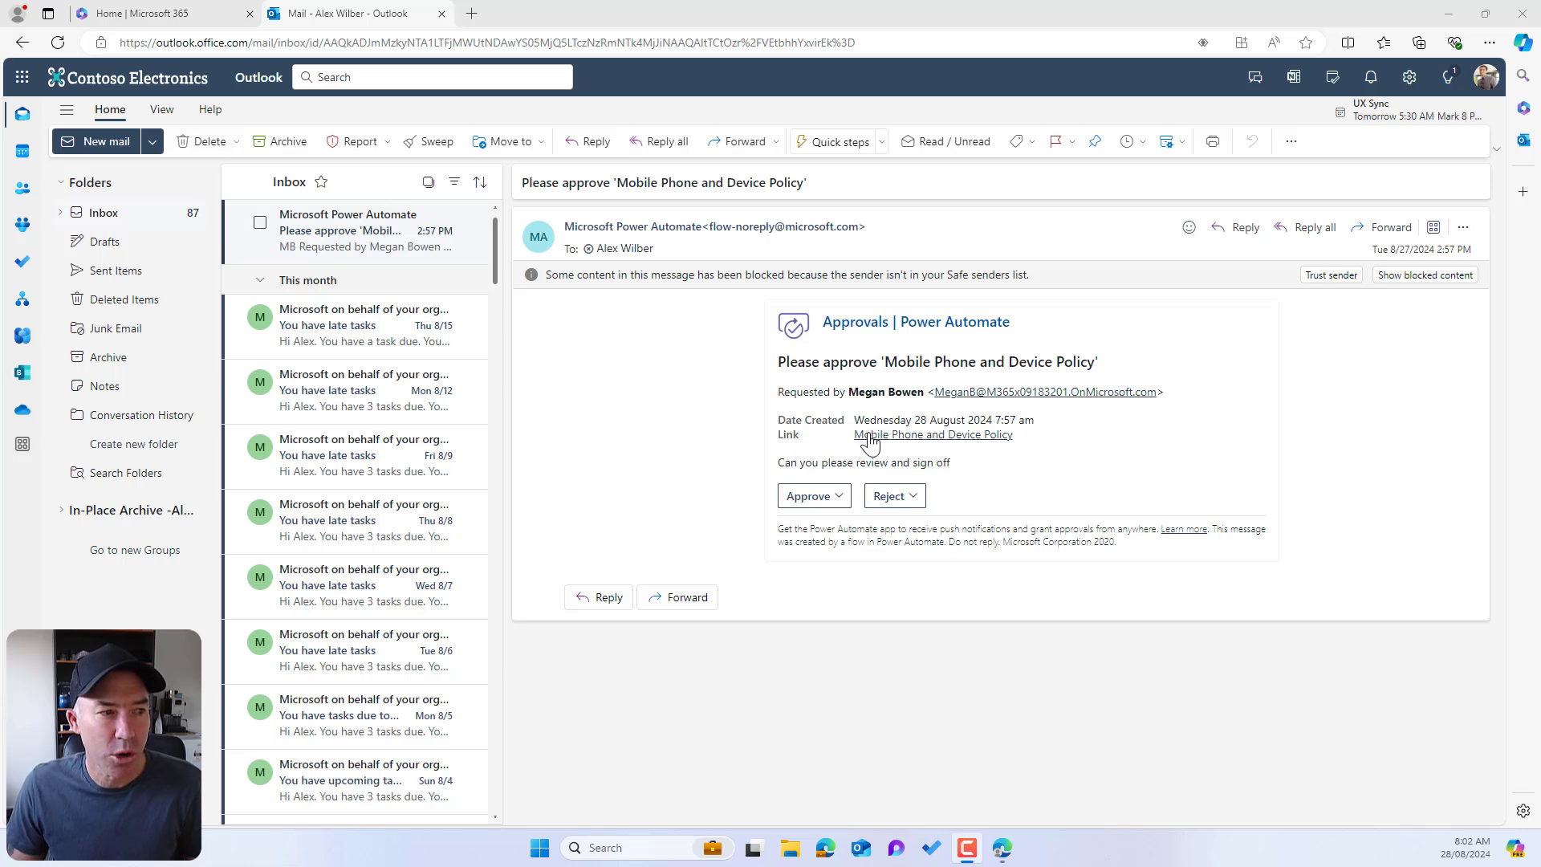
# Step: Approve the Mobile Phone and Device Policy request in Outlook with the comment 'All good'
pyautogui.click(829, 502)
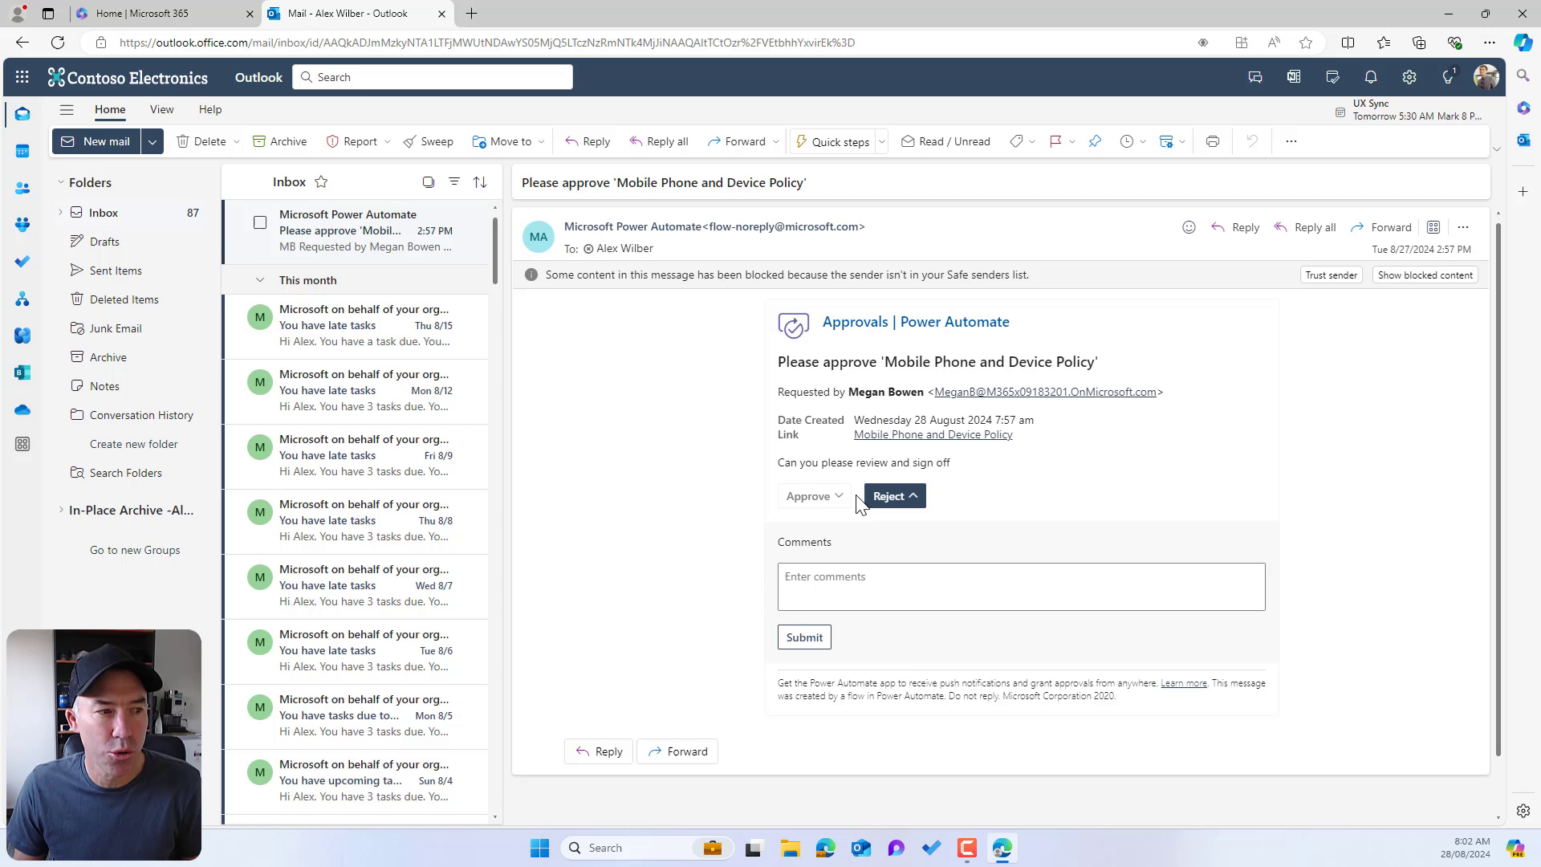
pyautogui.click(833, 585)
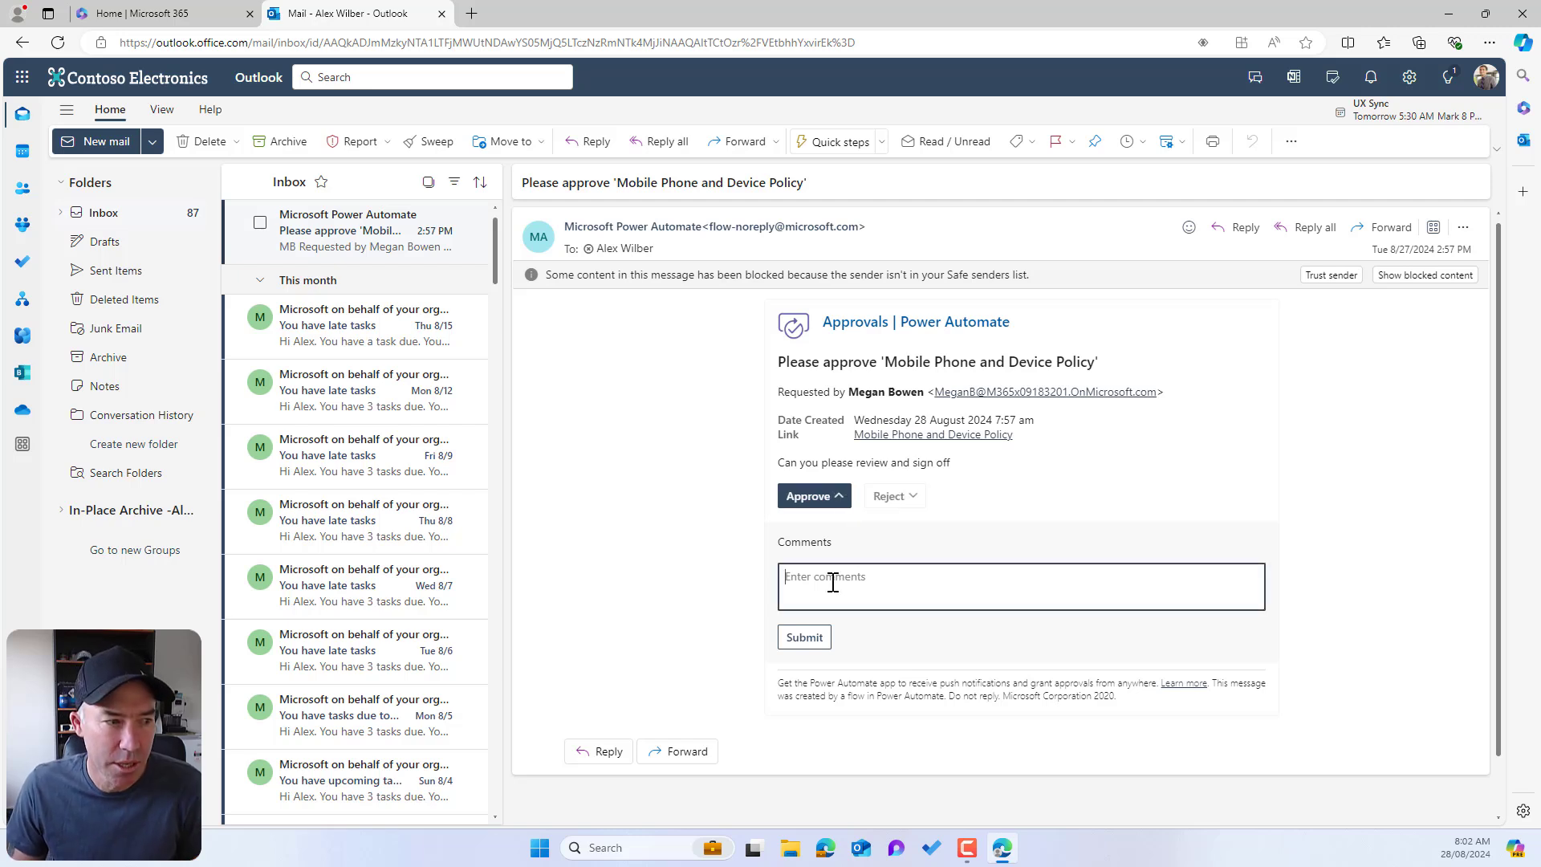
pyautogui.write('All goo')
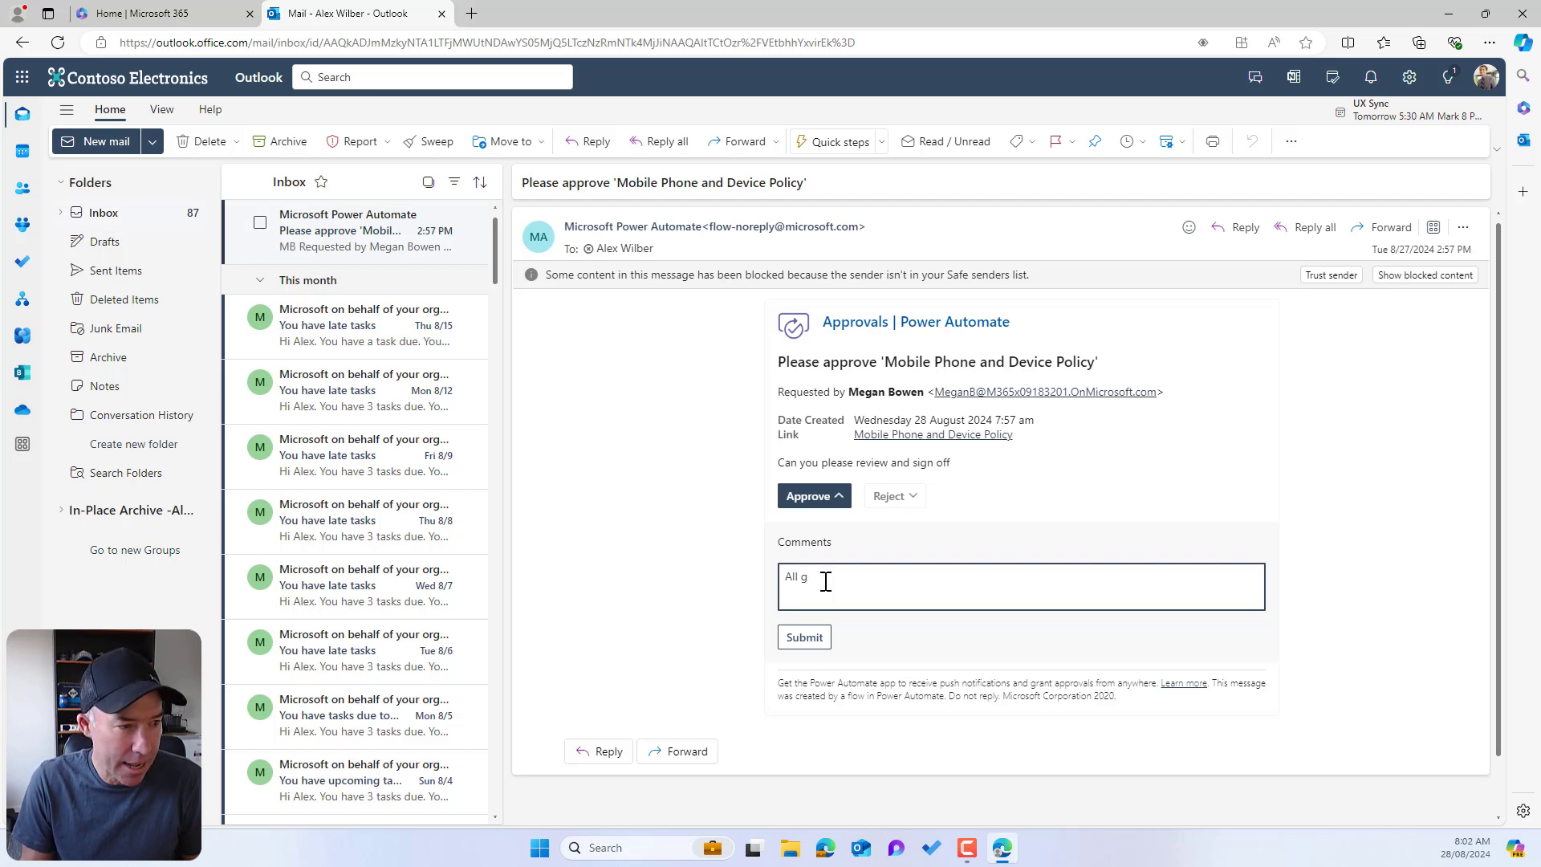
pyautogui.write('d')
pyautogui.click(807, 642)
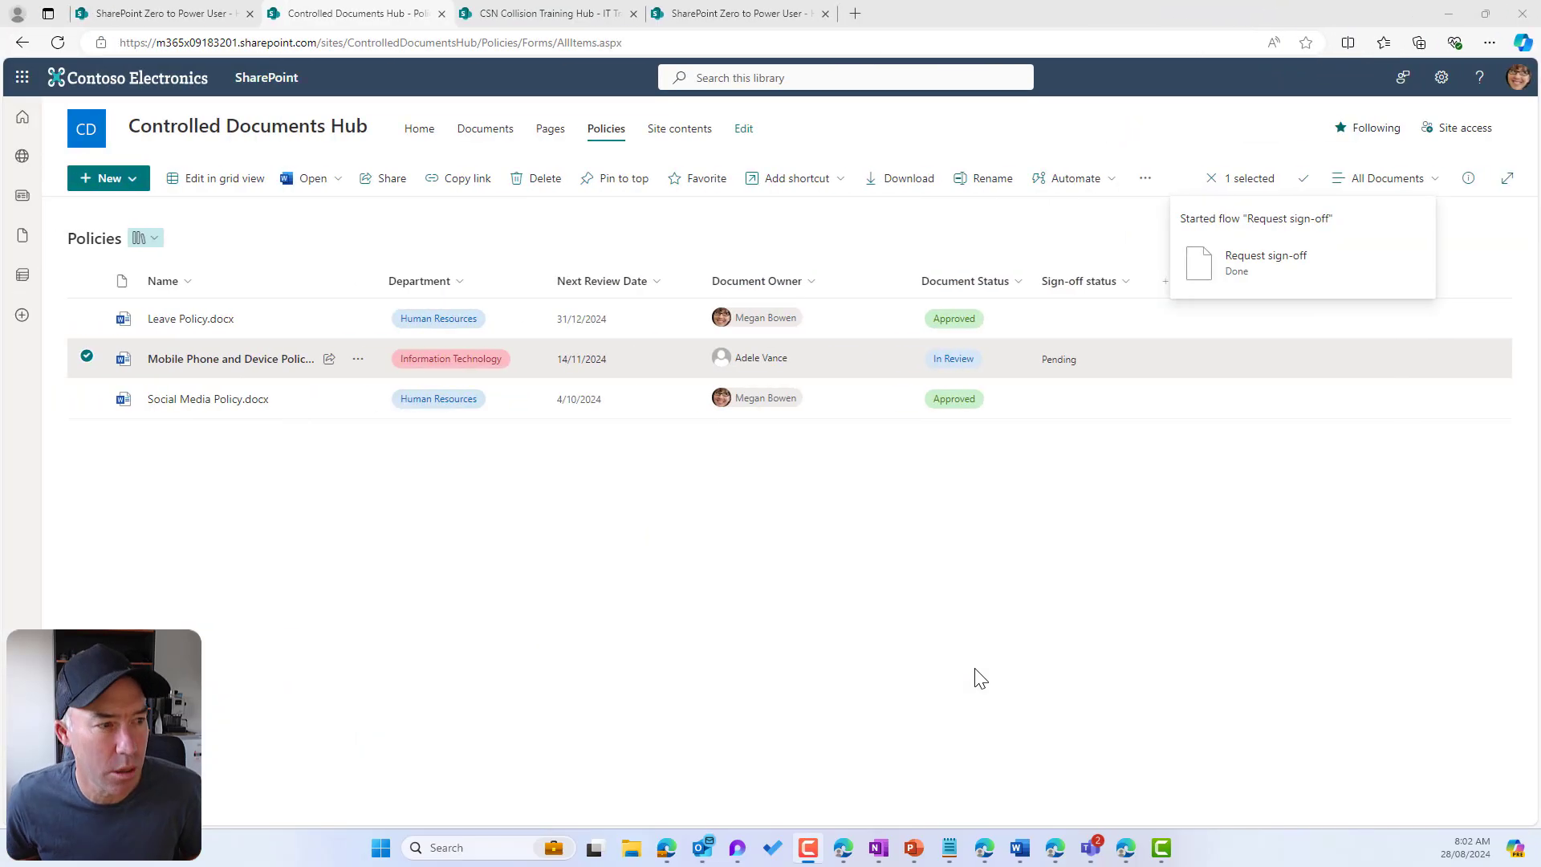
# Step: Refresh the Policies library to show the Approved sign-off status and widen the Document Status column
pyautogui.click(1120, 242)
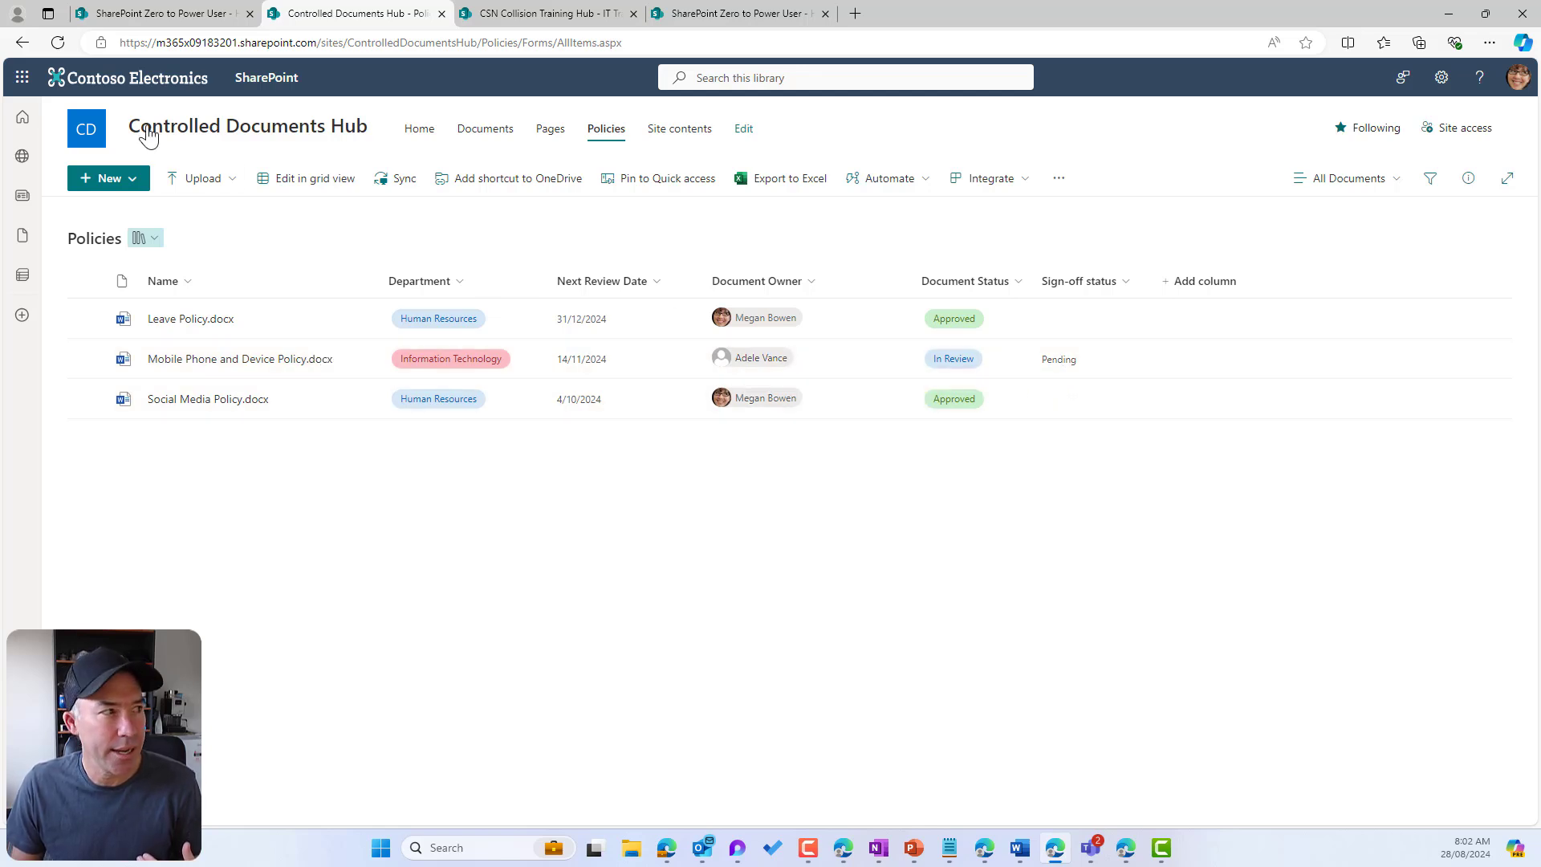
pyautogui.click(58, 43)
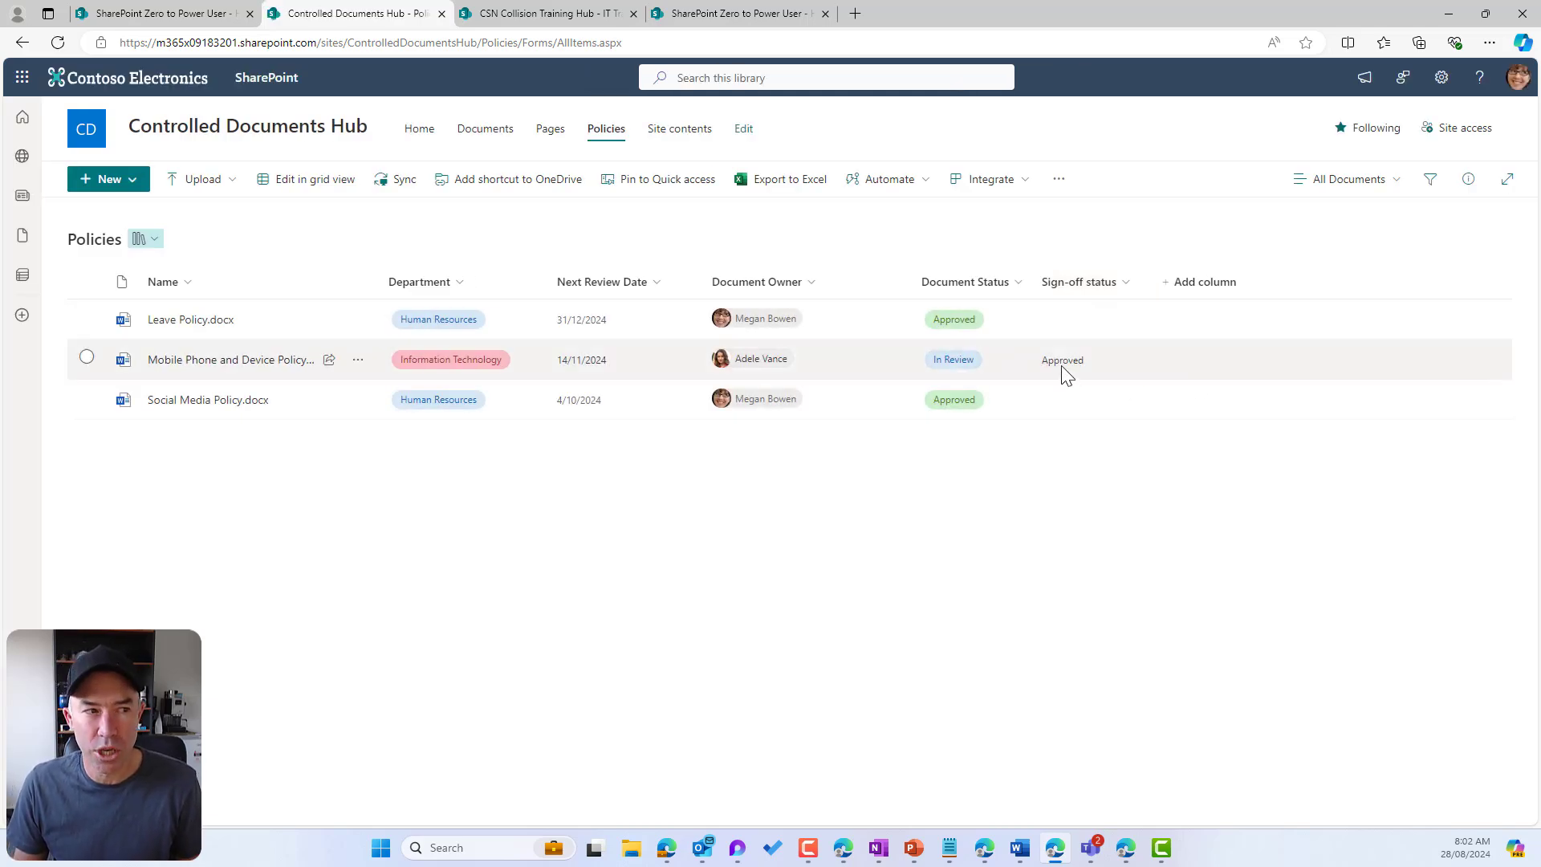
pyautogui.moveTo(1032, 280); pyautogui.dragTo(1062, 281)
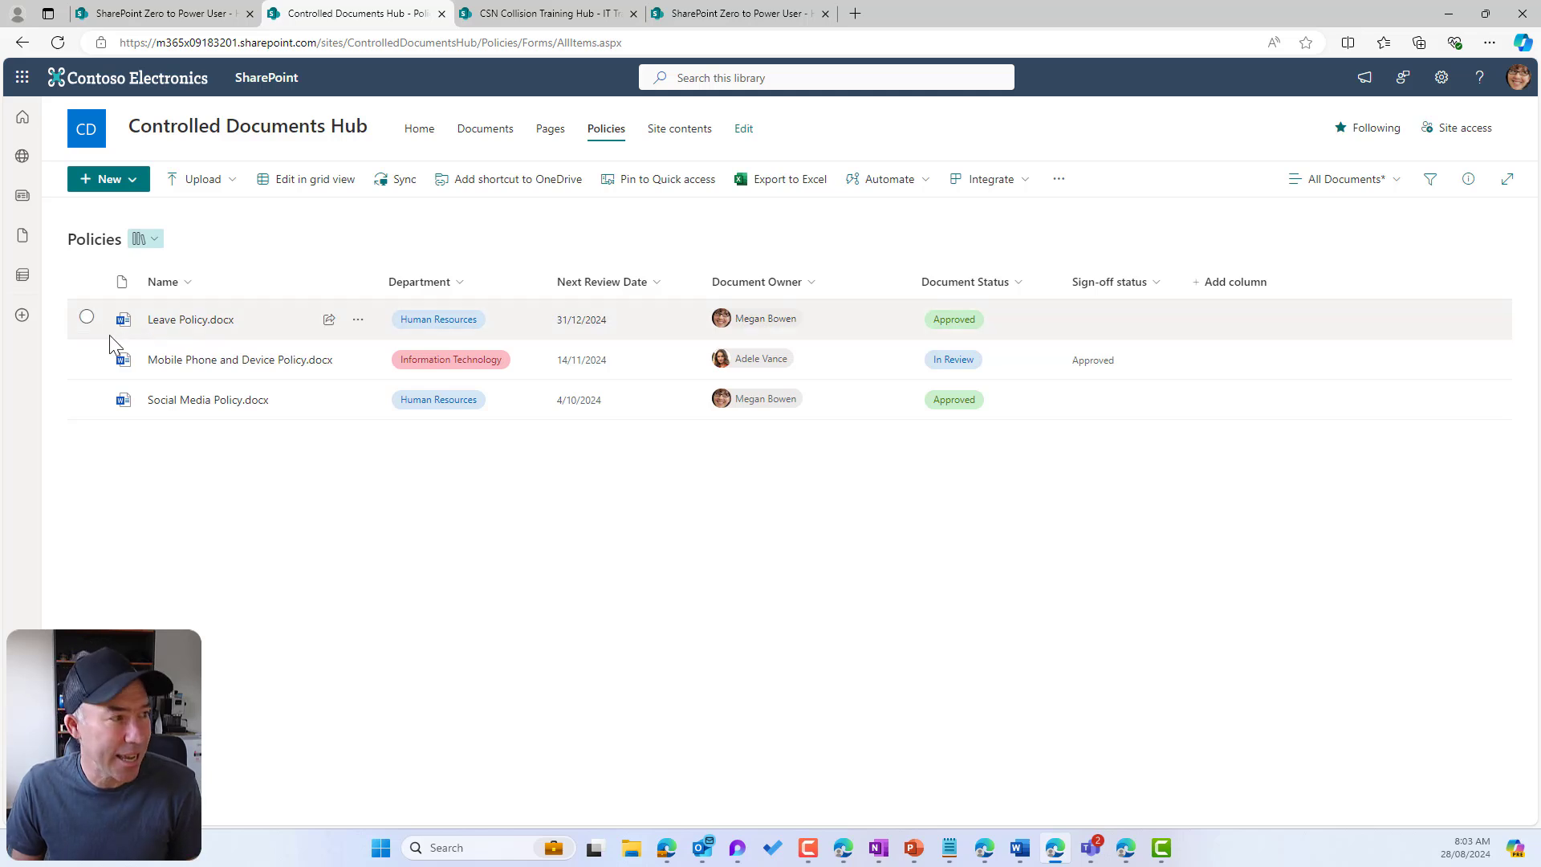
pyautogui.click(893, 180)
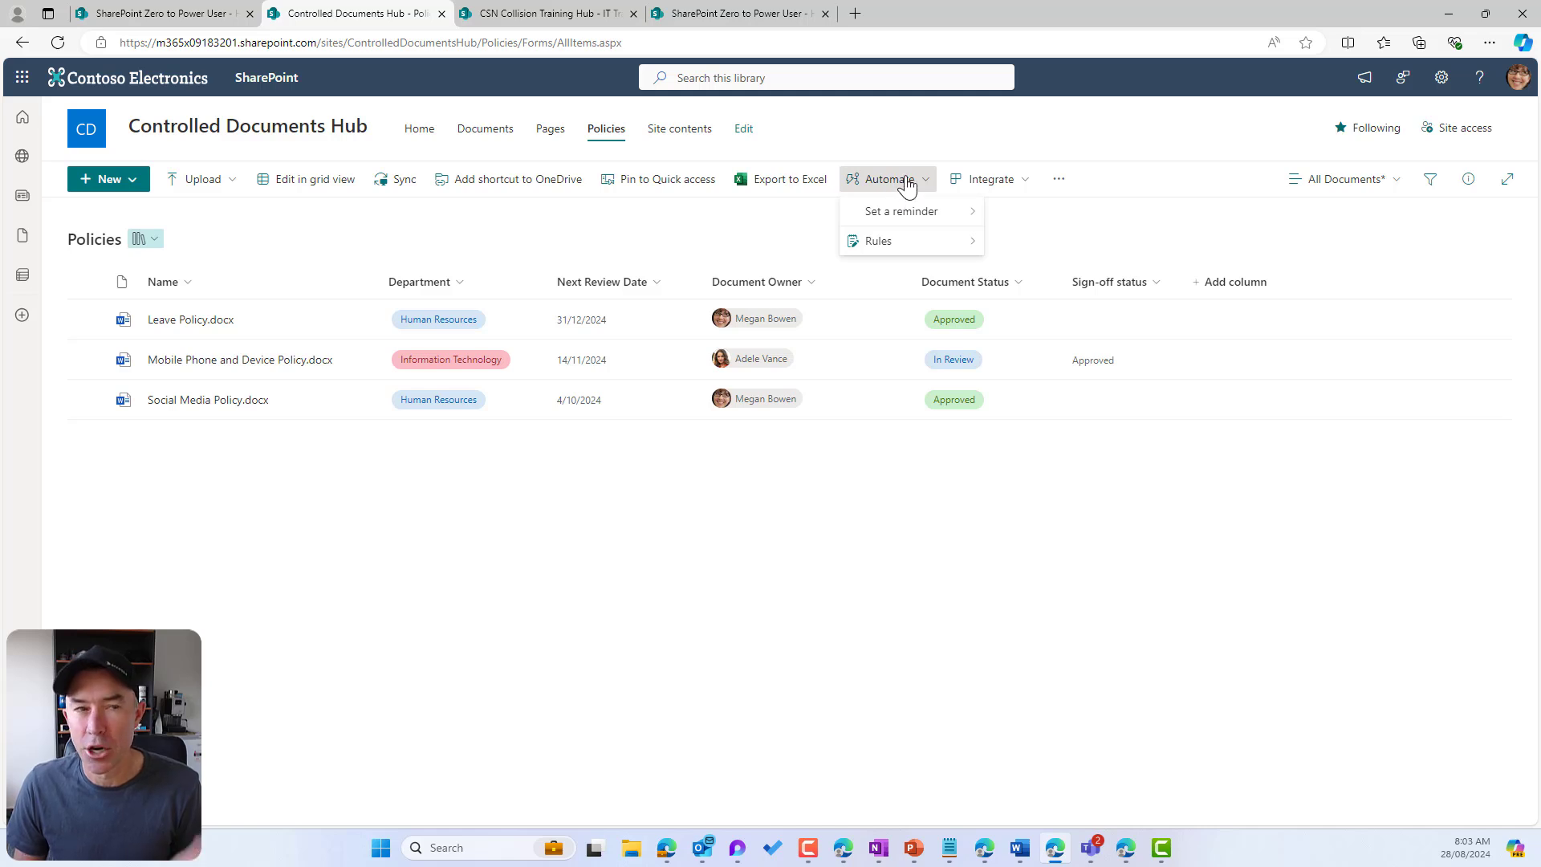
# Step: Create a library rule that emails me whenever a new file is added
pyautogui.moveTo(889, 244)
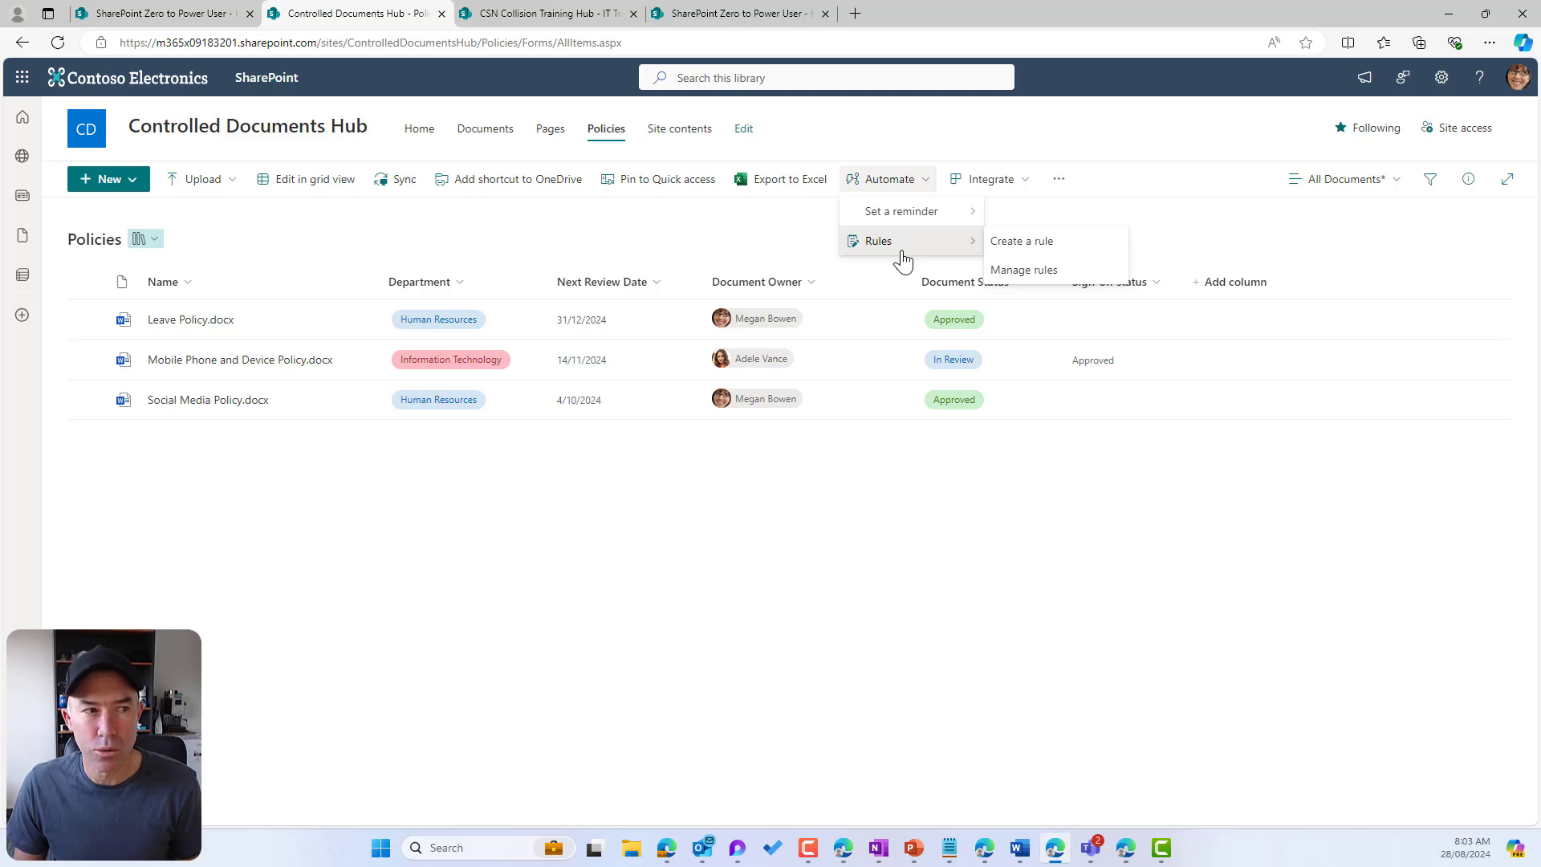
pyautogui.click(1012, 243)
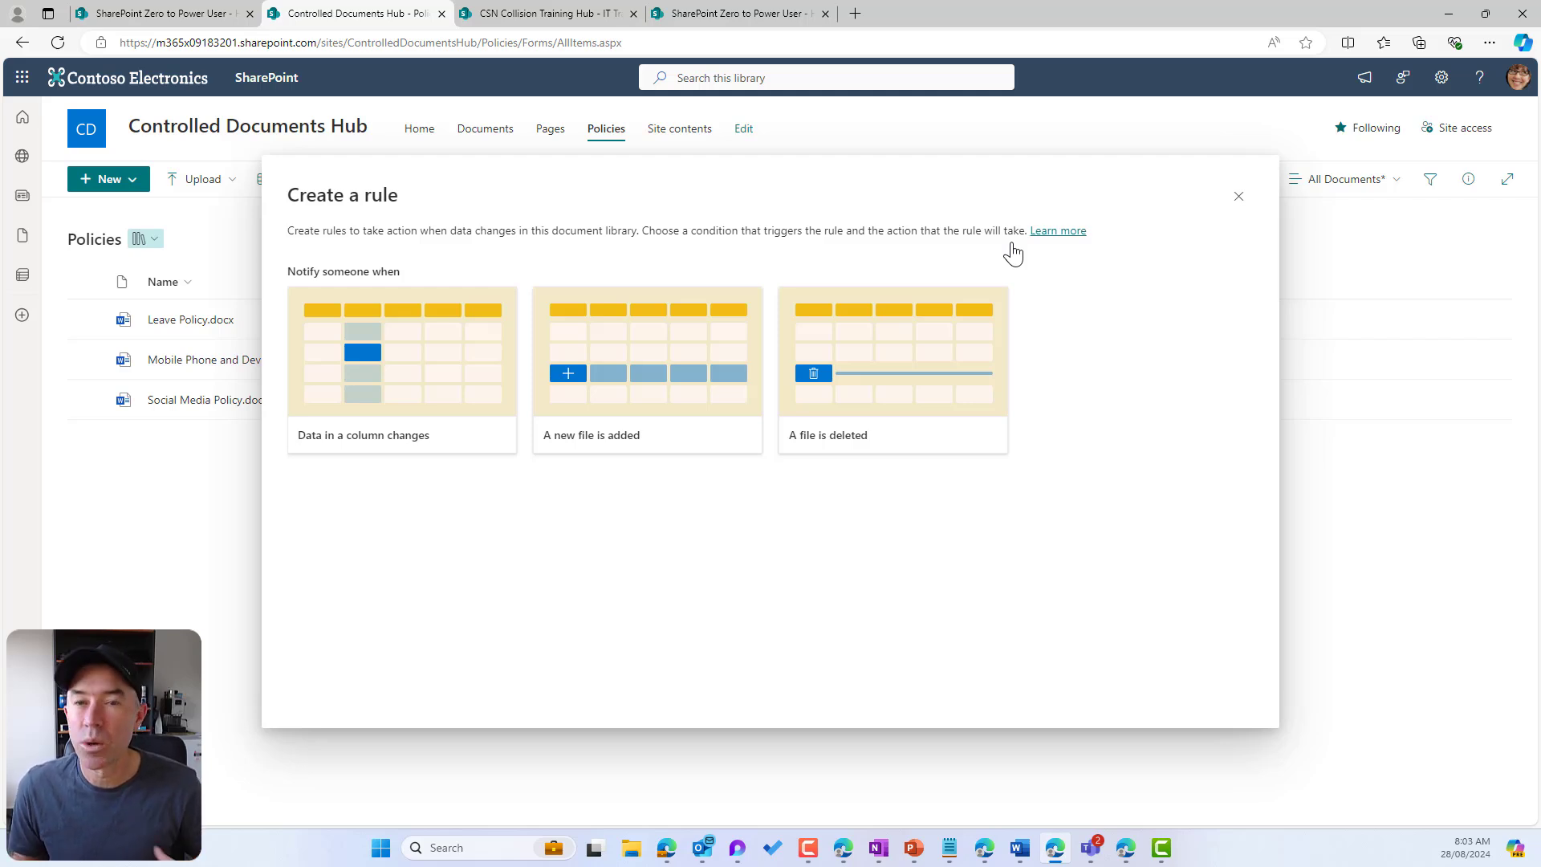
pyautogui.click(692, 448)
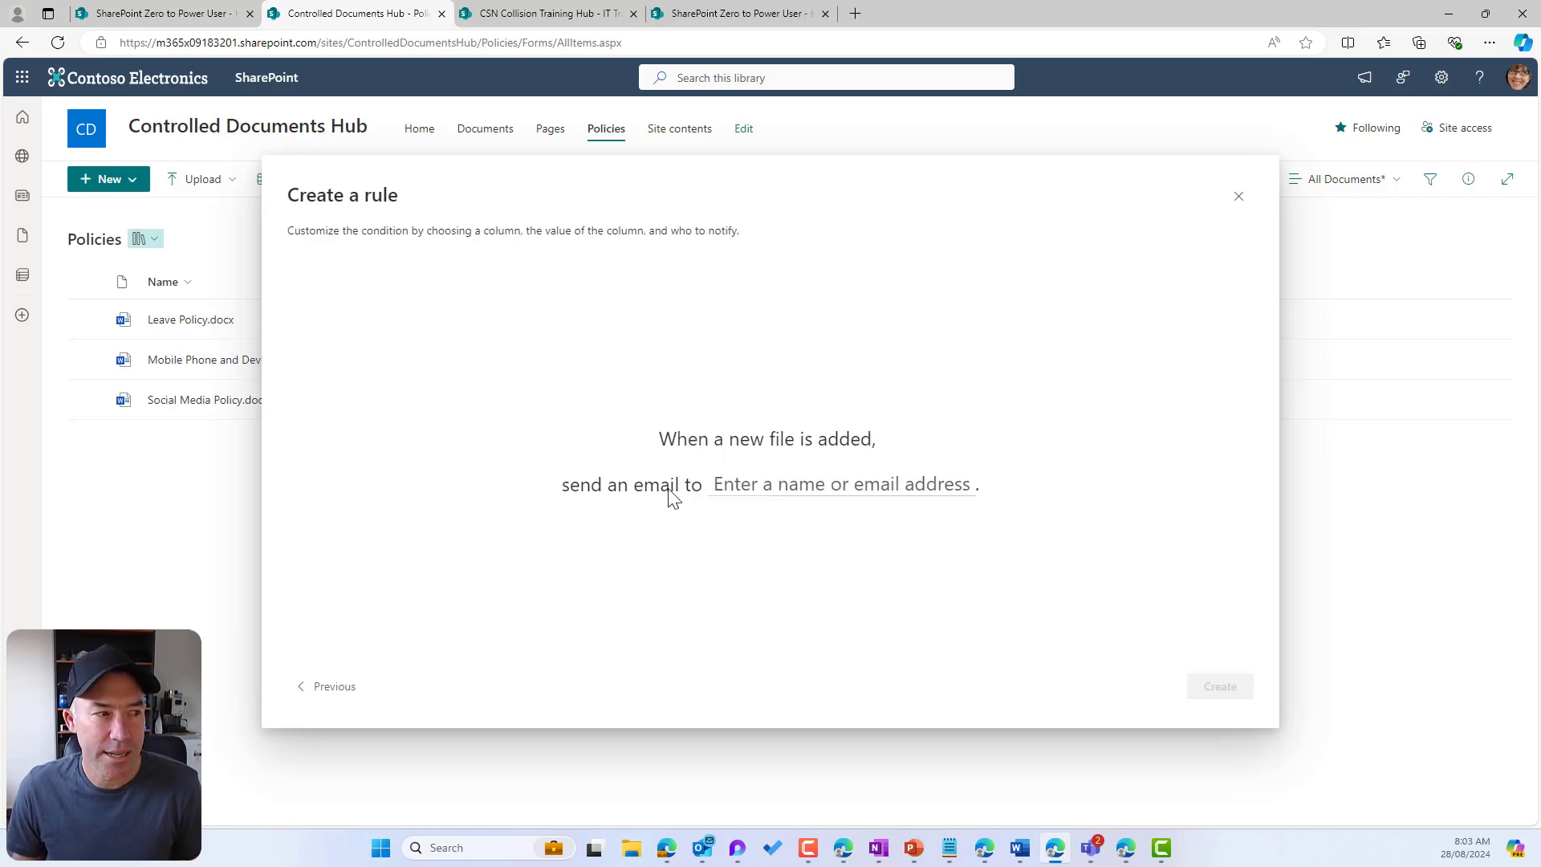
pyautogui.click(719, 483)
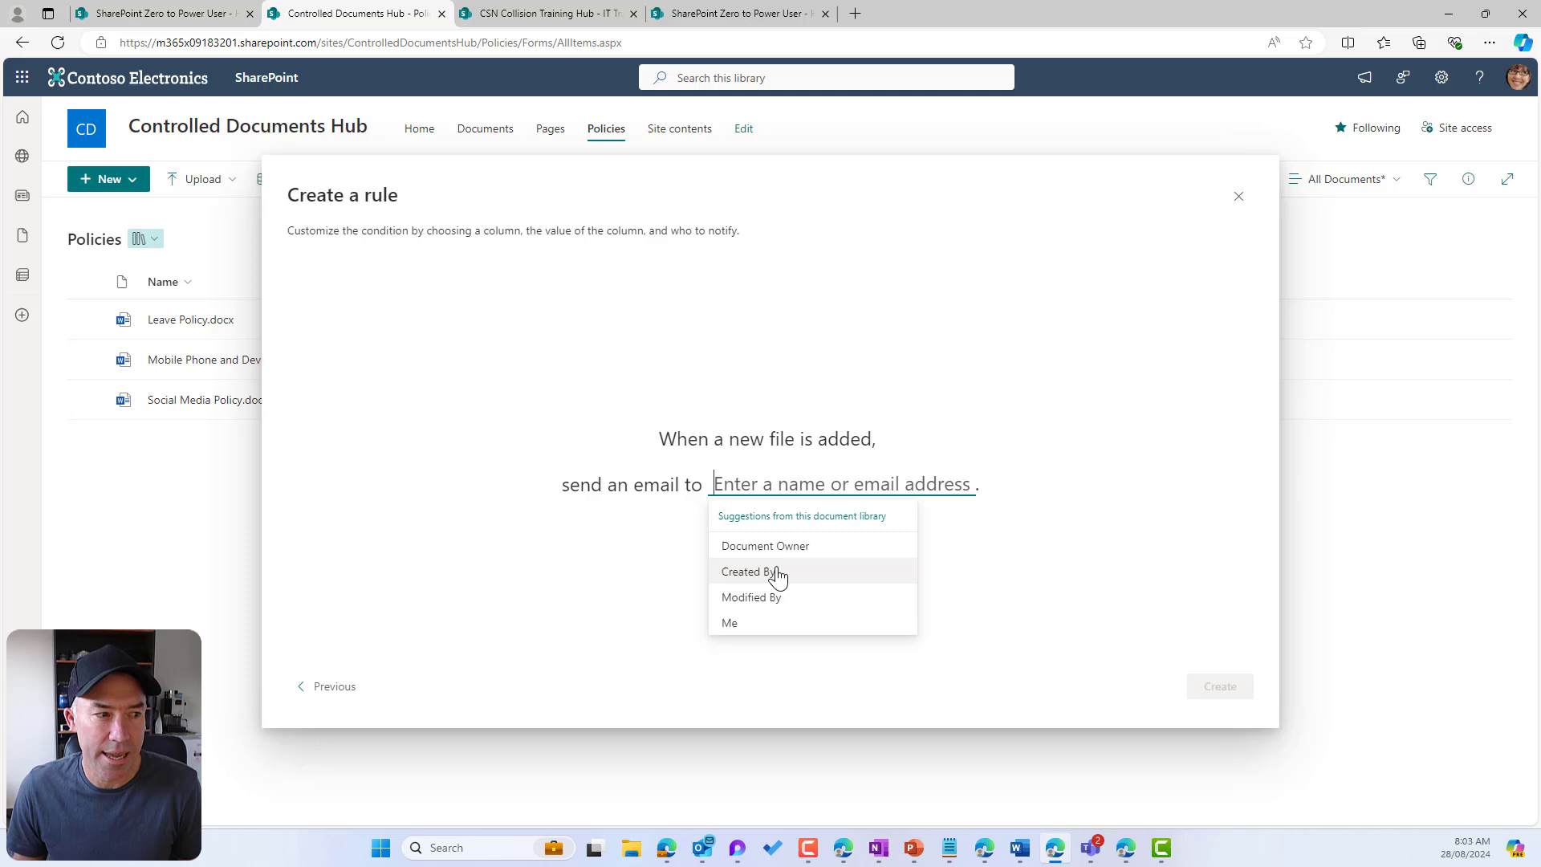
pyautogui.click(768, 624)
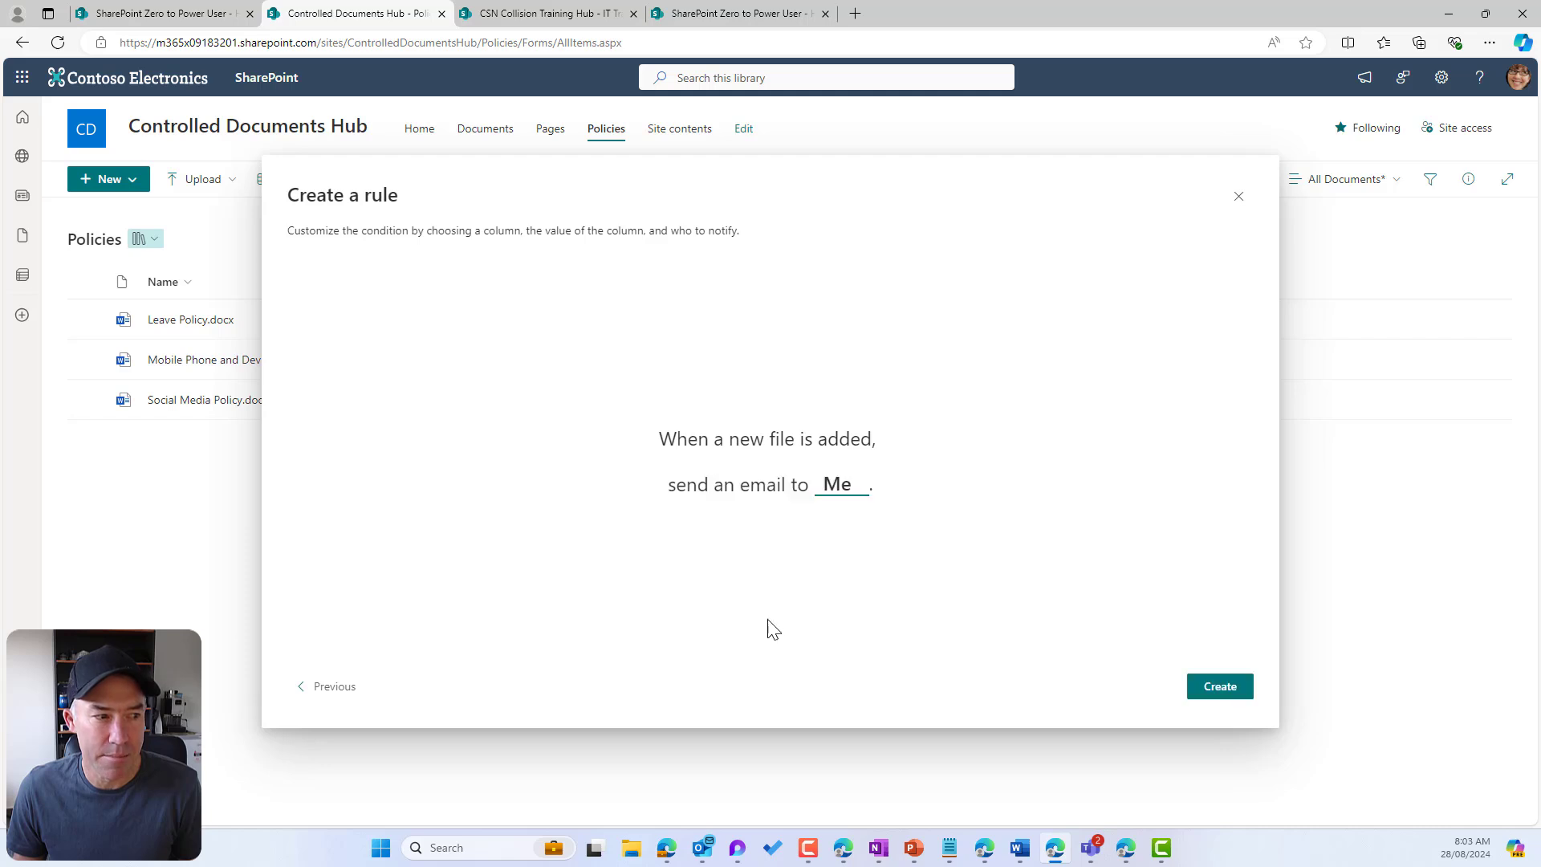
pyautogui.click(837, 488)
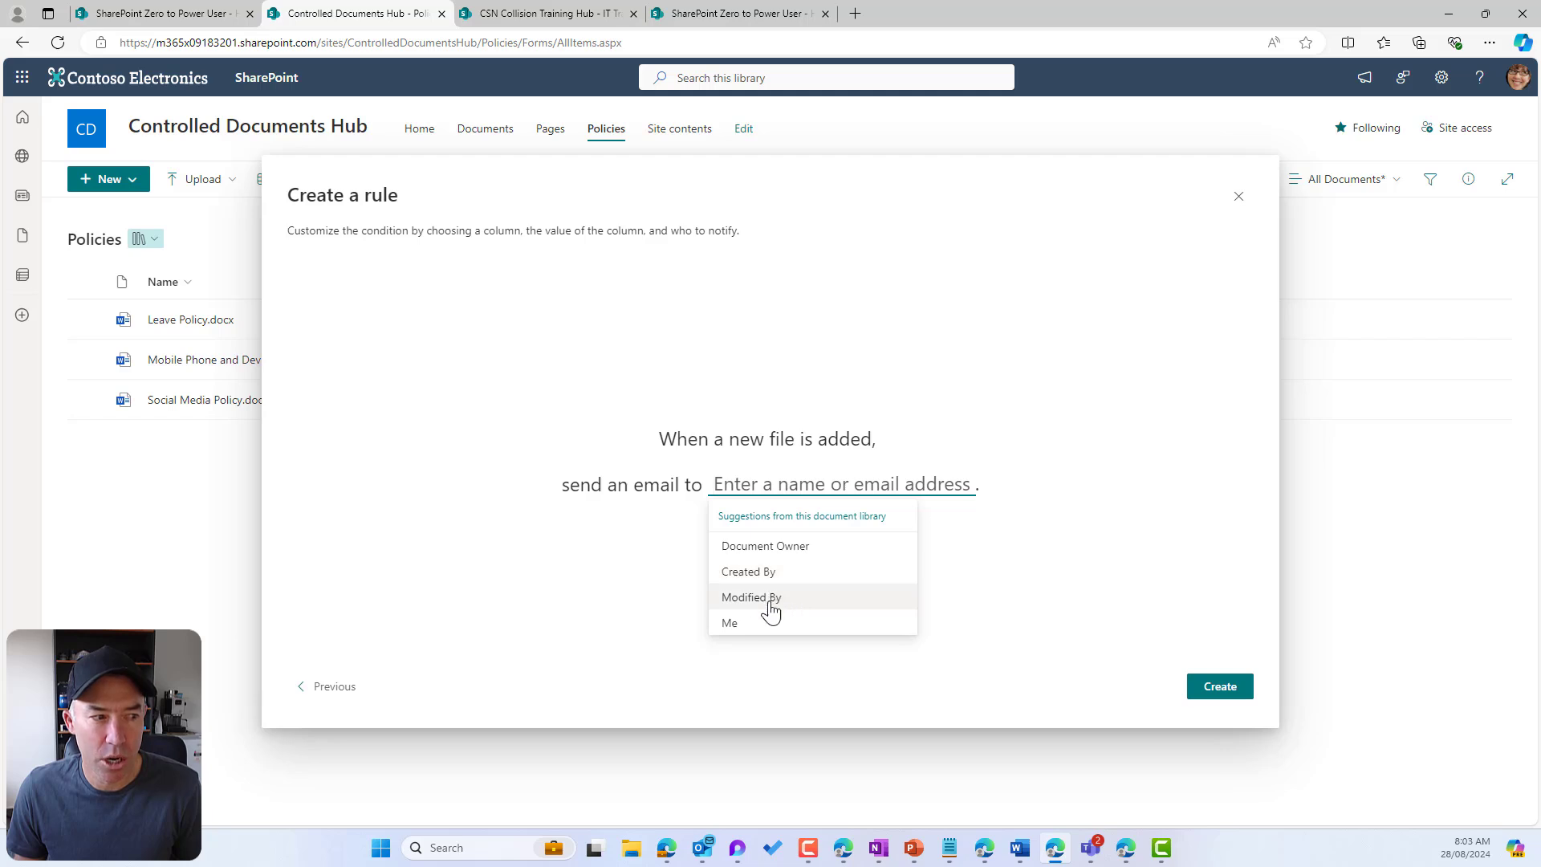
pyautogui.click(753, 624)
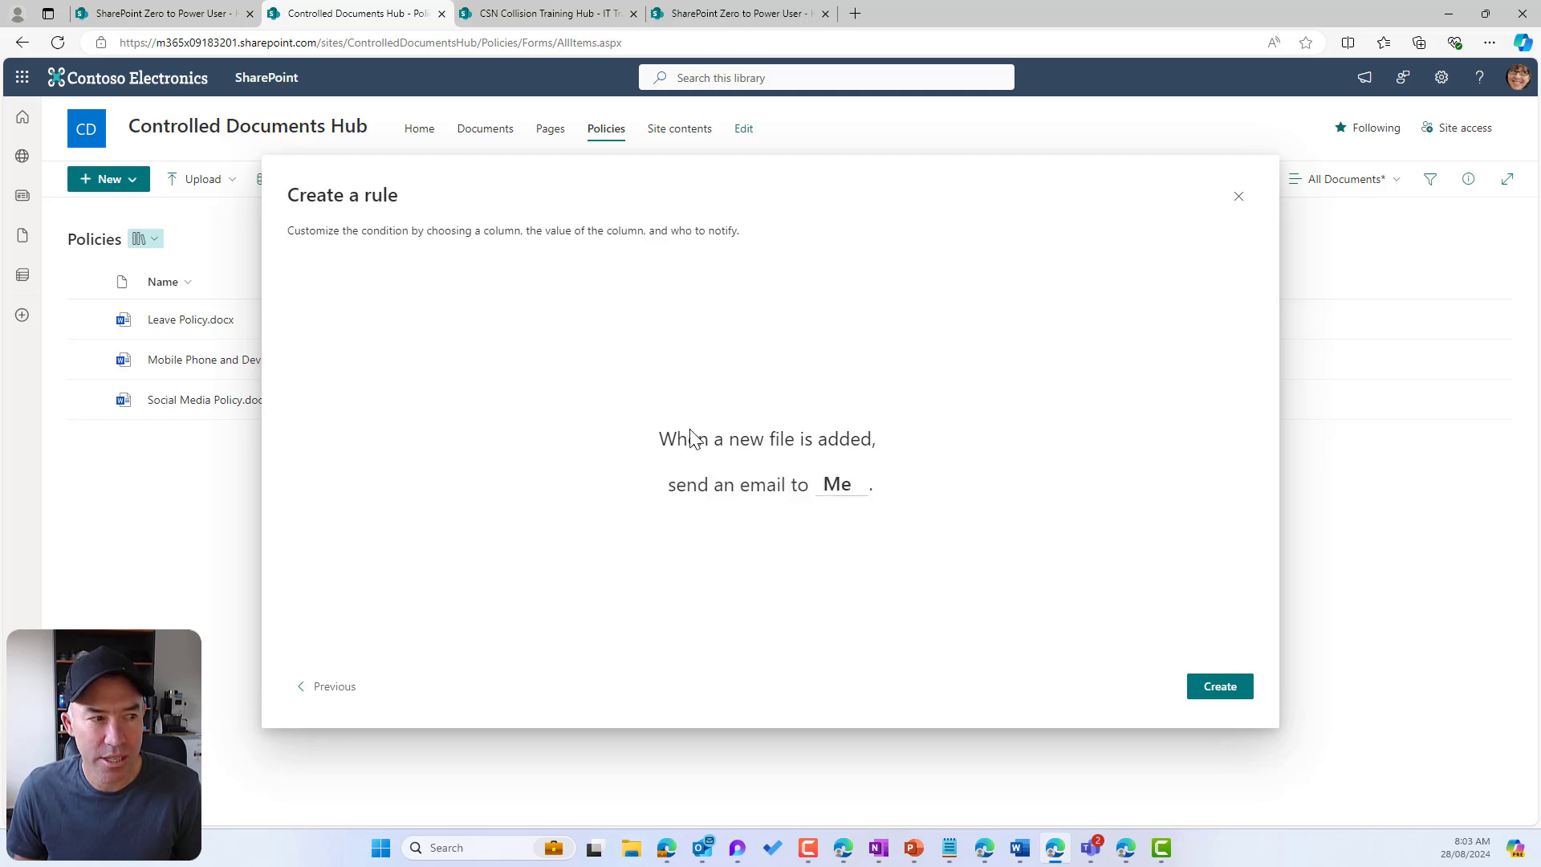
pyautogui.click(1212, 692)
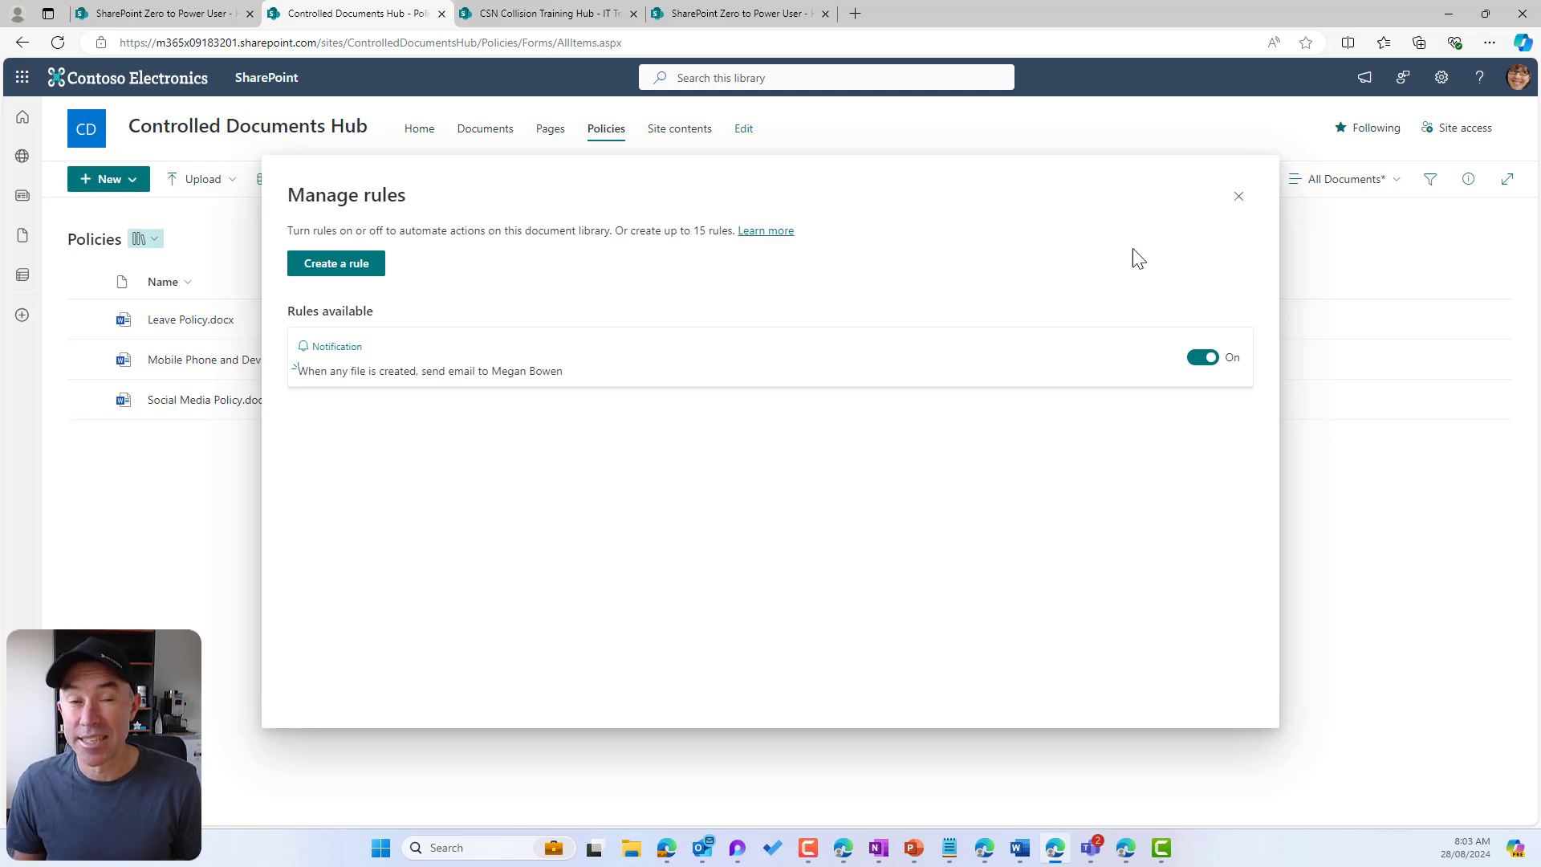
pyautogui.click(361, 267)
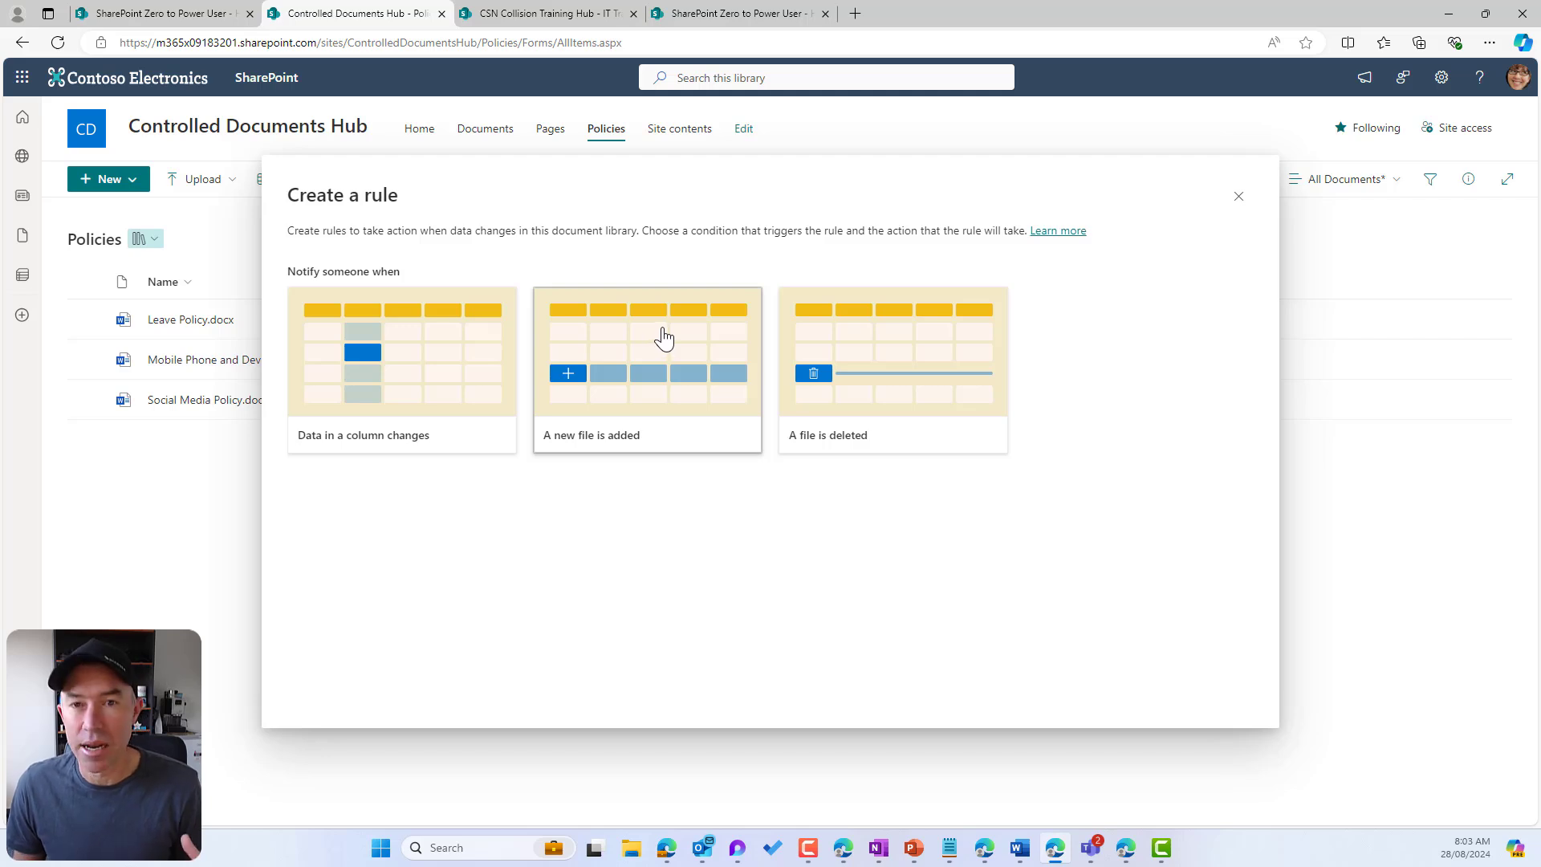
# Step: Start a column-change rule, trying Document Status before settling on Sign-off status as the watched column
pyautogui.click(379, 417)
pyautogui.click(620, 439)
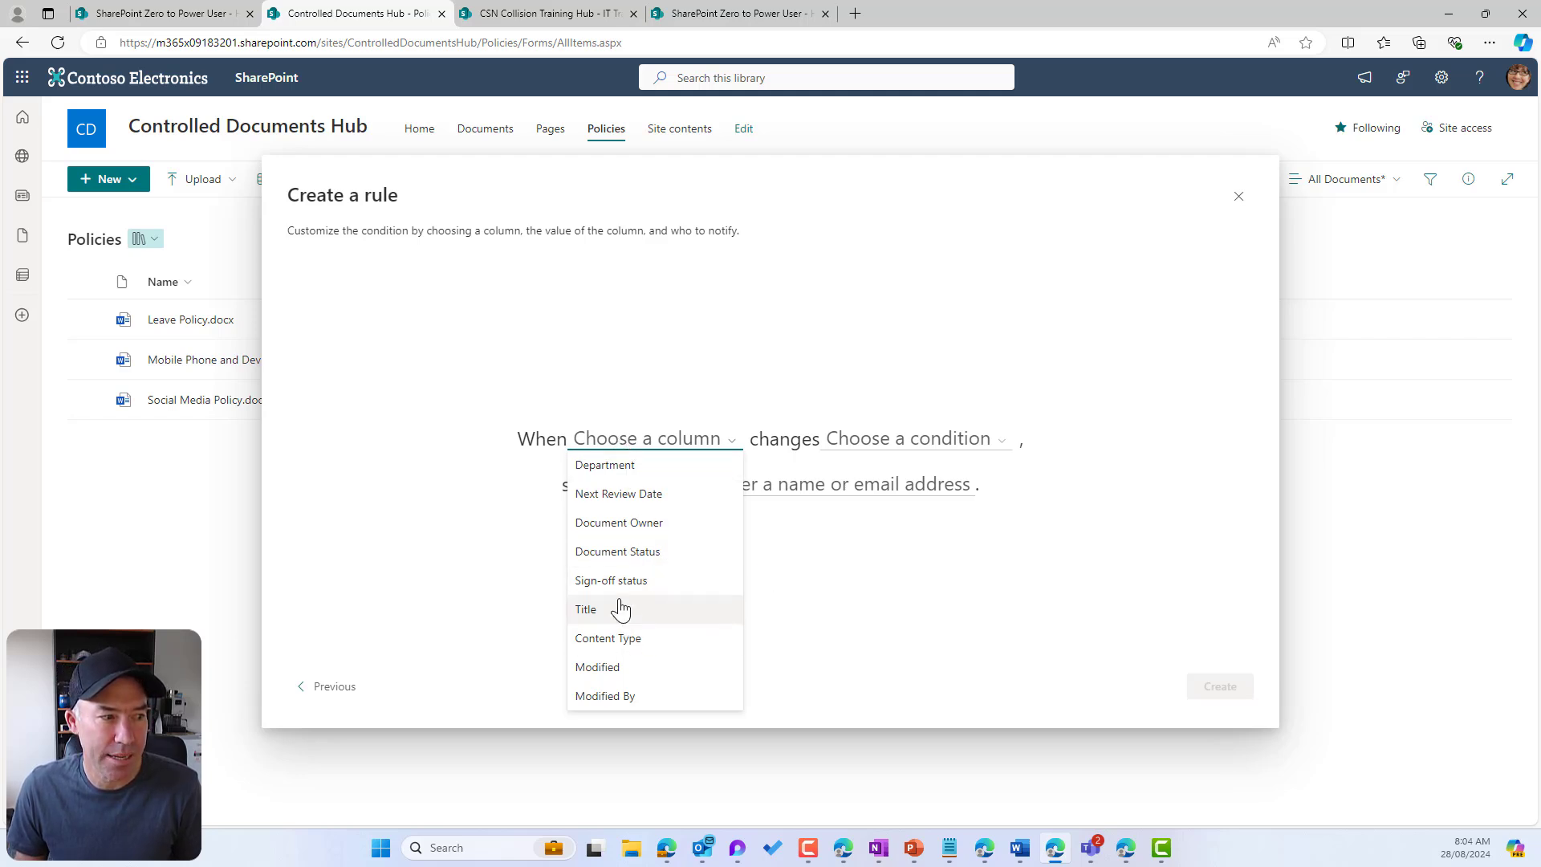
pyautogui.click(633, 554)
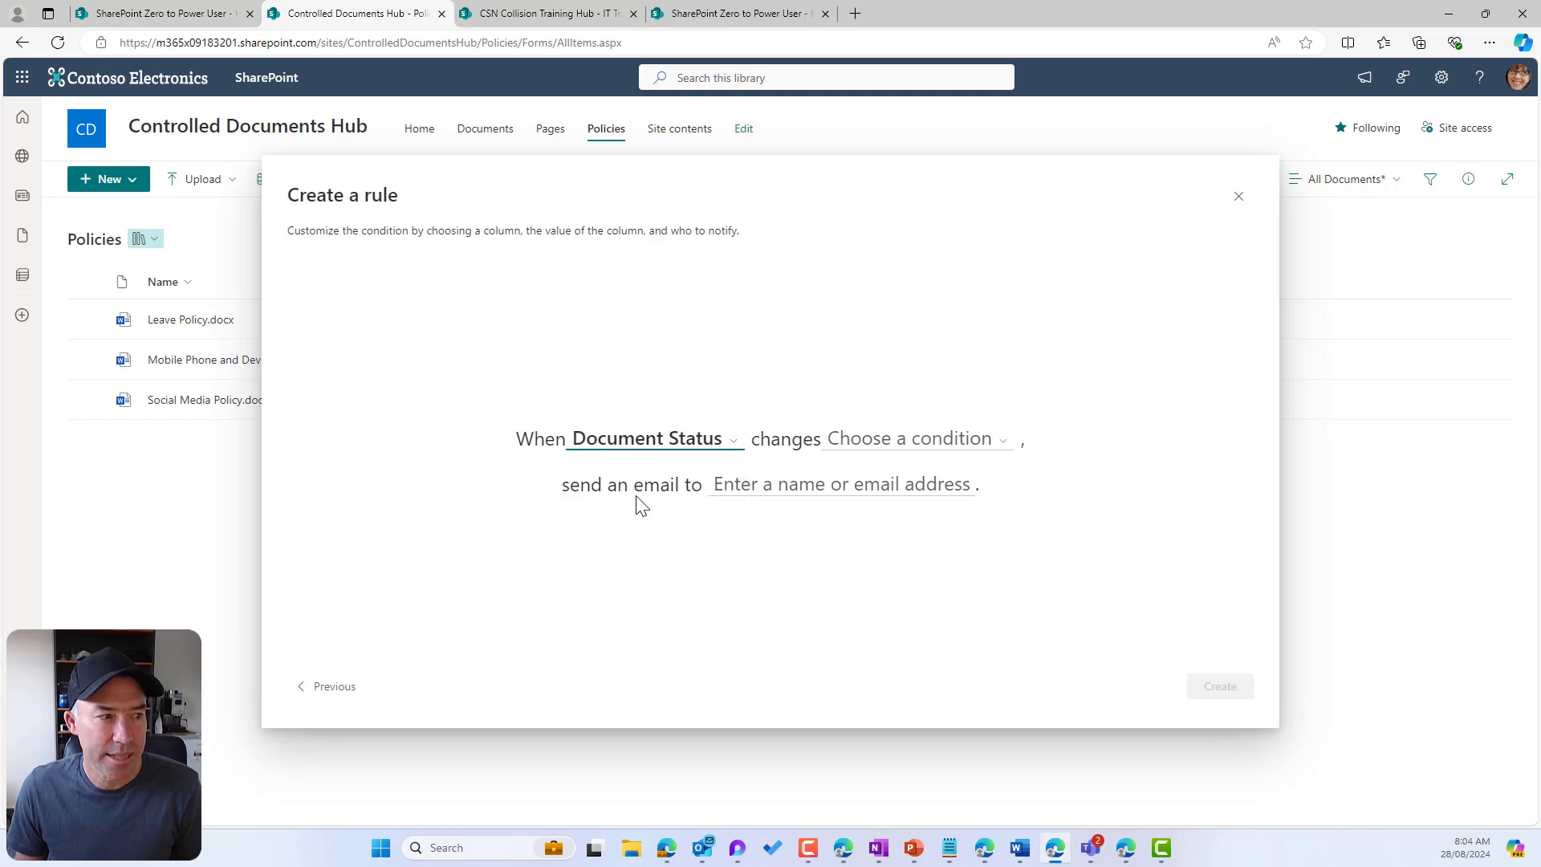
pyautogui.click(638, 442)
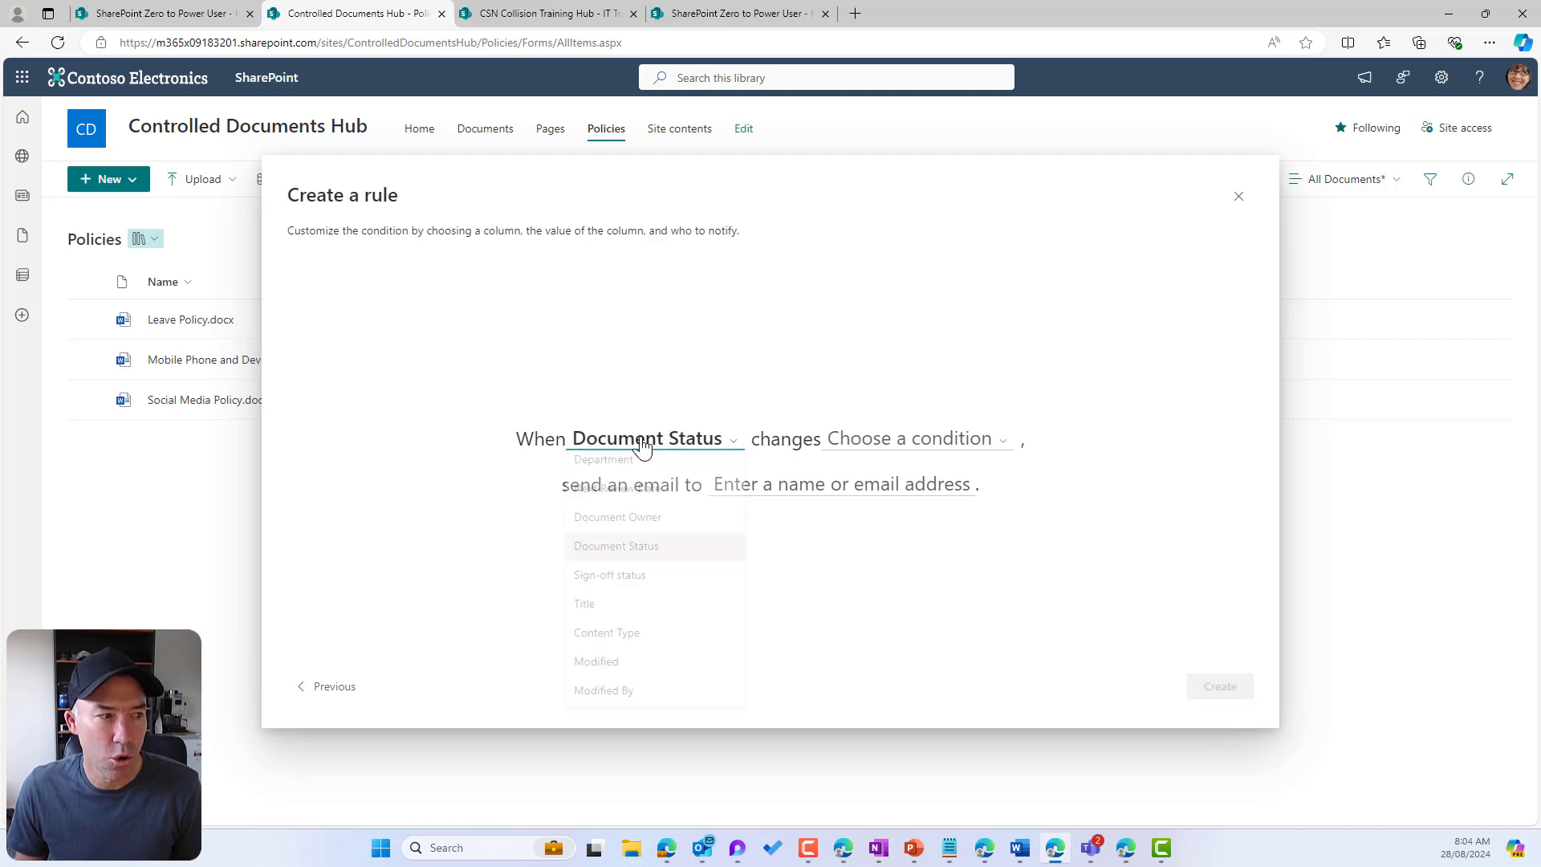
pyautogui.click(604, 589)
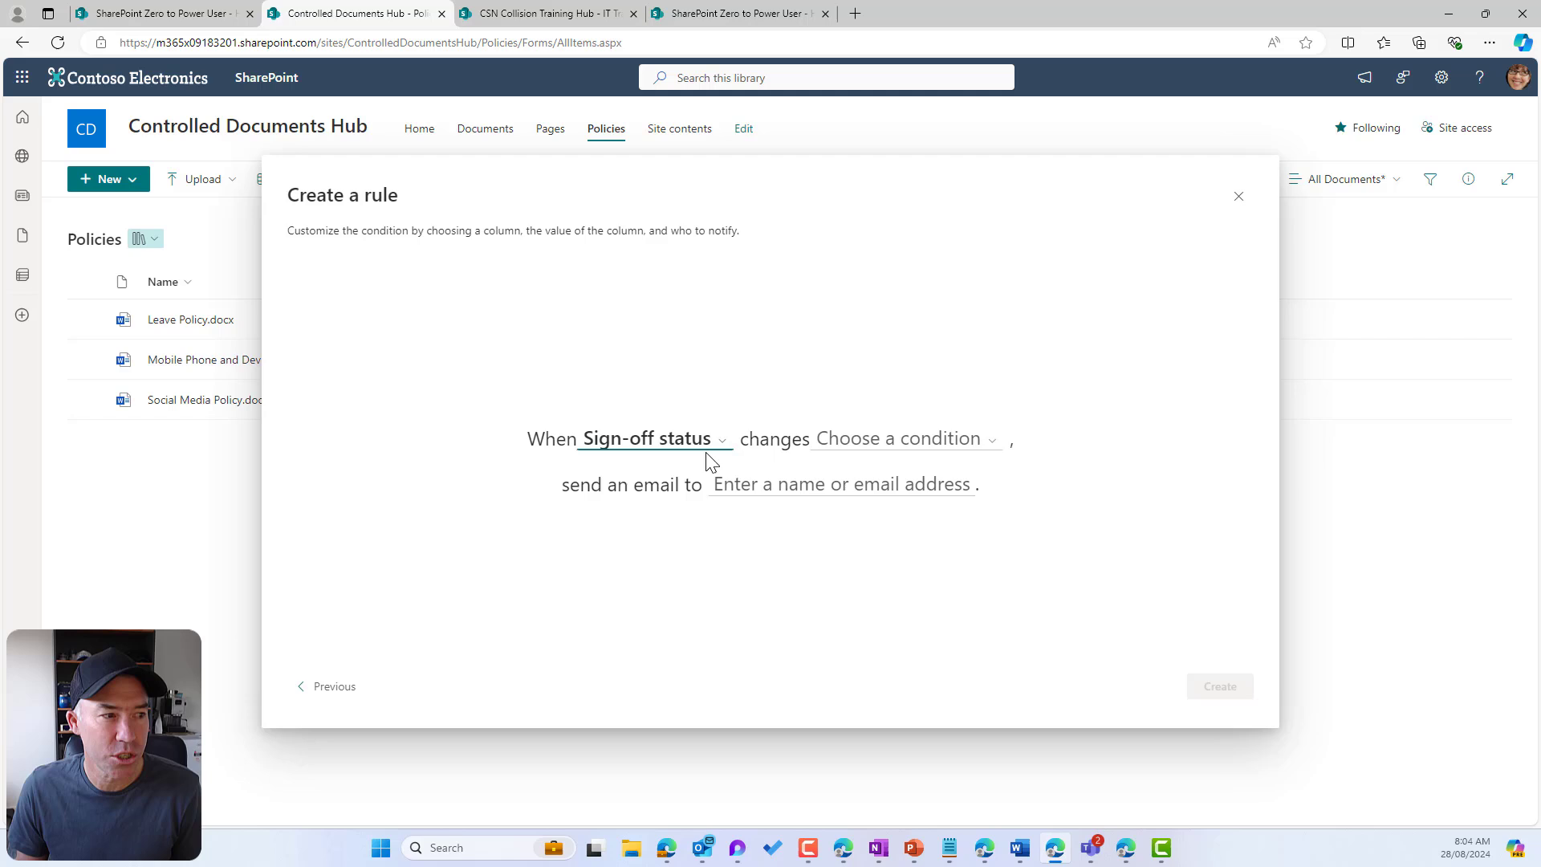
# Step: Close the unfinished rule setup and begin a fresh library rule
pyautogui.click(1239, 196)
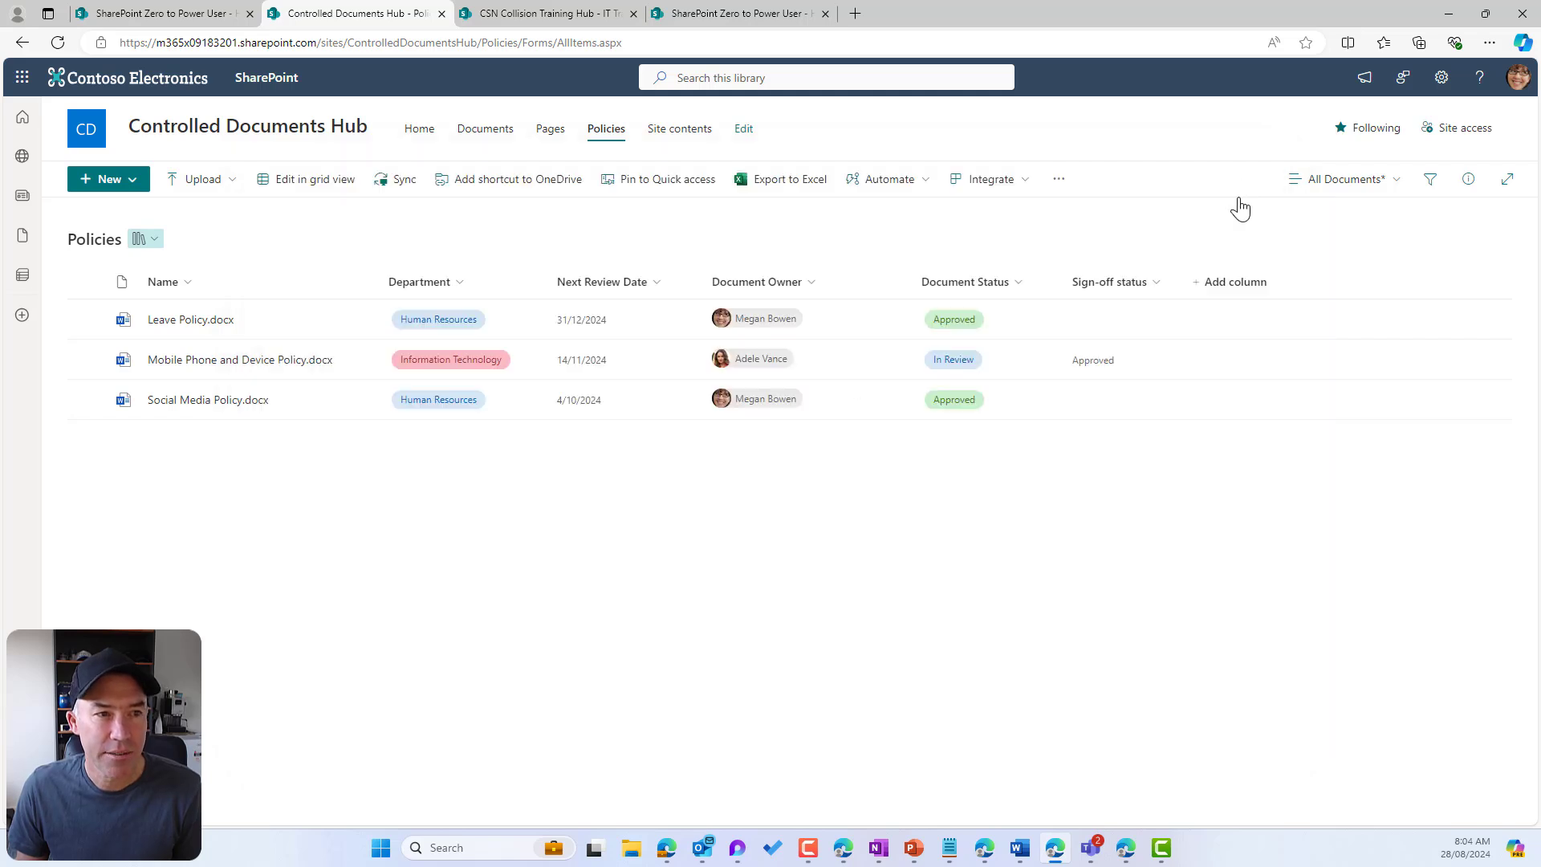
pyautogui.click(1079, 359)
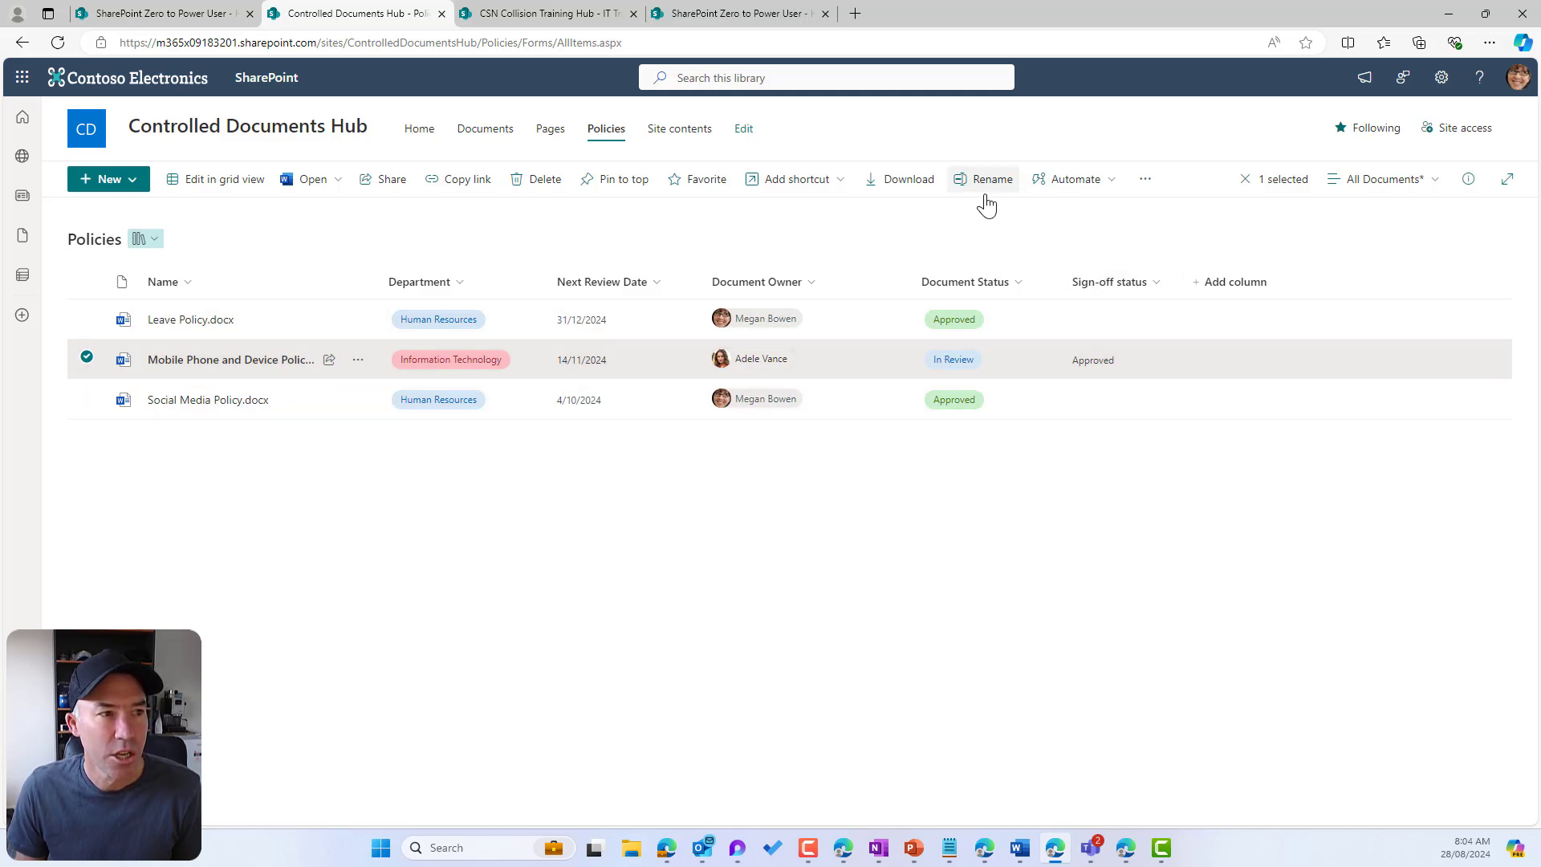
pyautogui.click(86, 357)
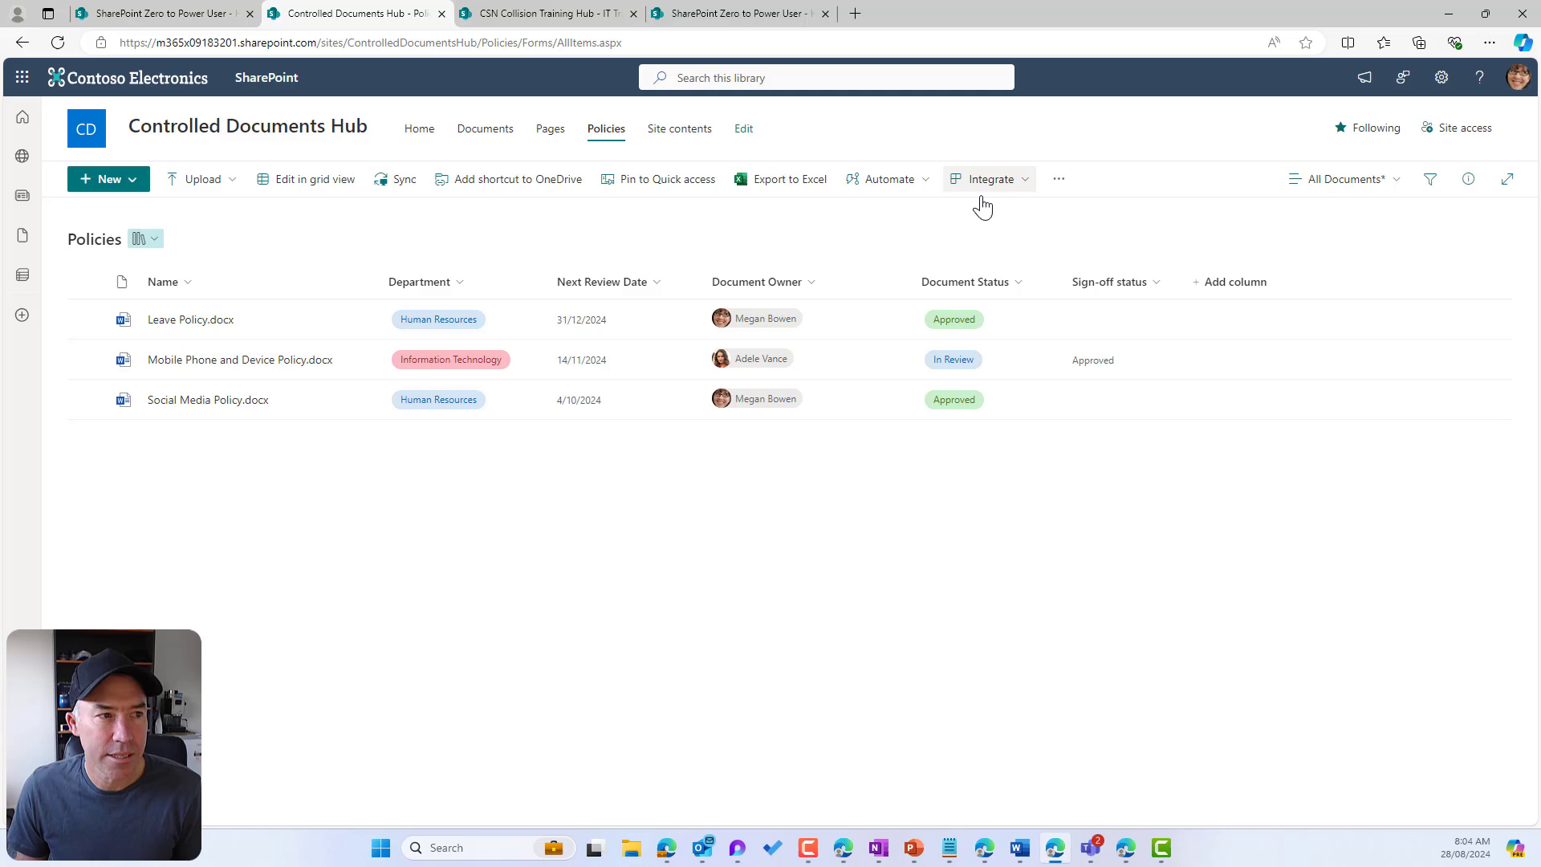
pyautogui.click(913, 187)
pyautogui.moveTo(904, 243)
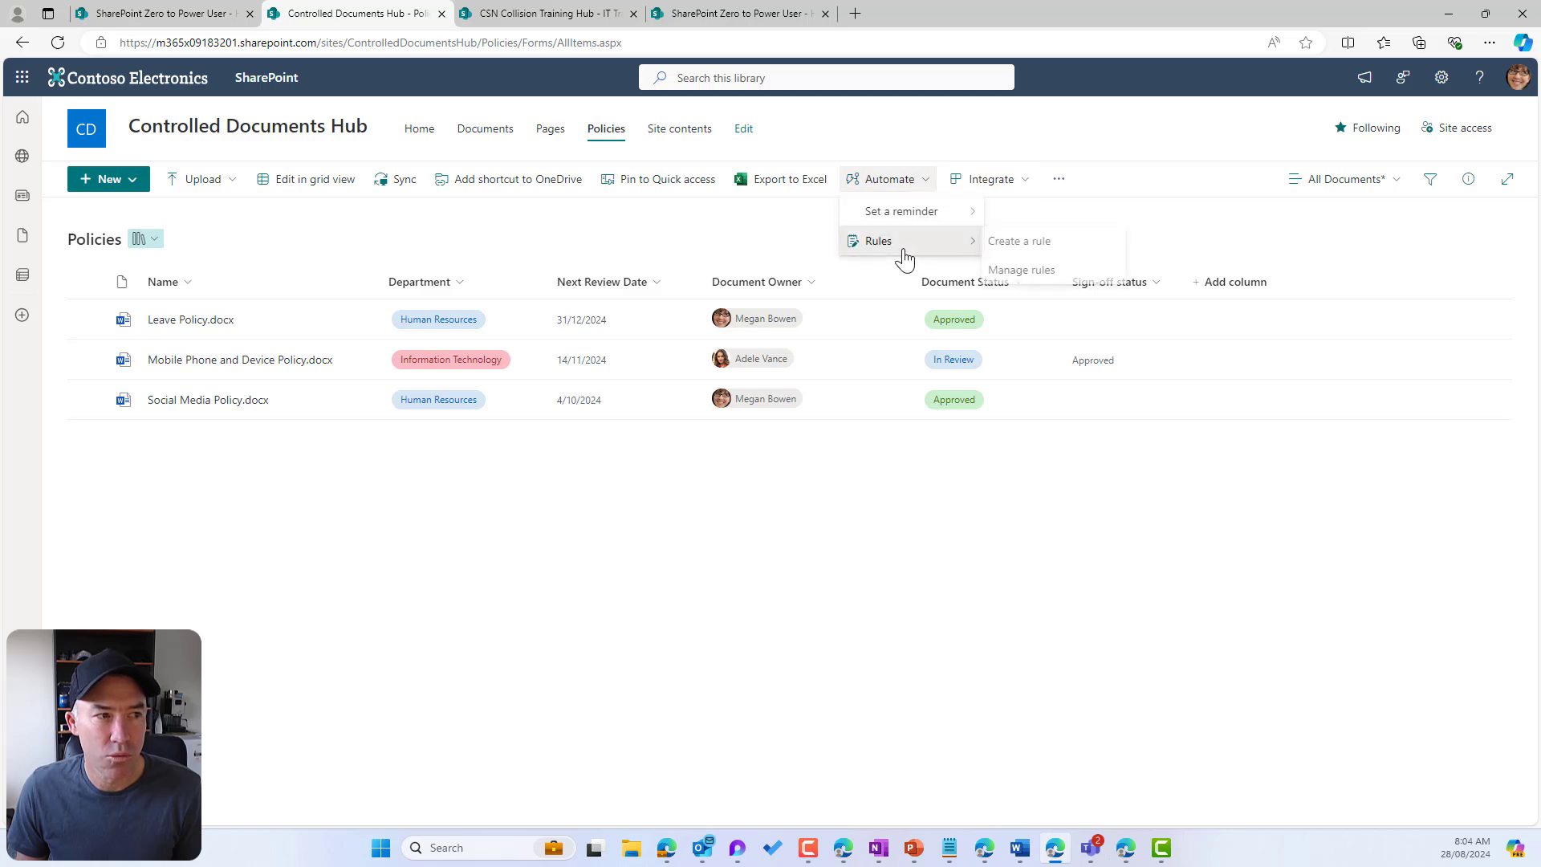
pyautogui.click(1032, 251)
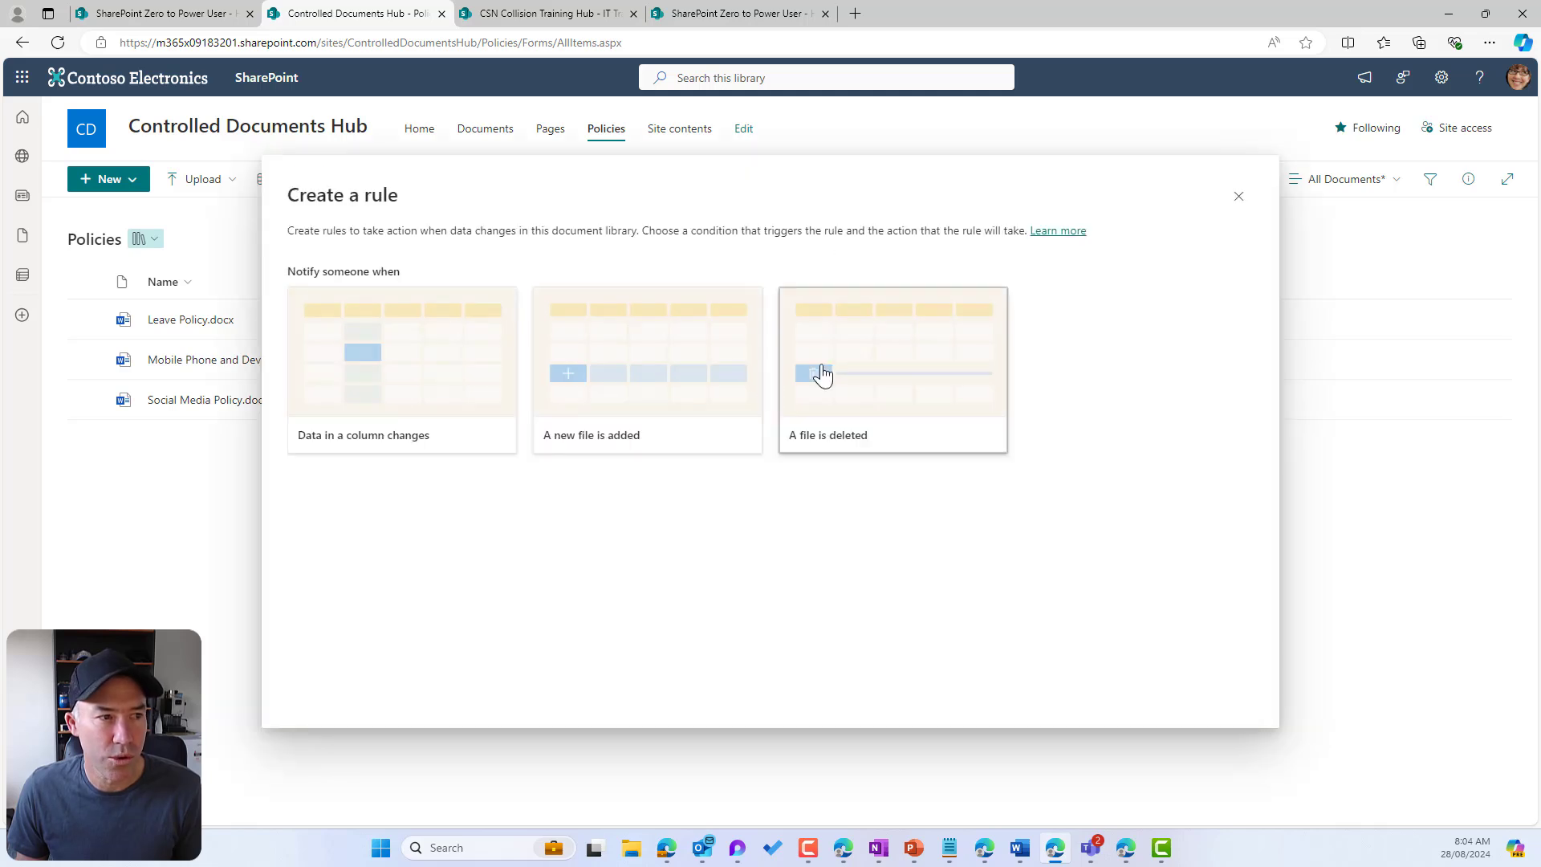
# Step: Set the rule to email me when Sign-off status changes to Approved
pyautogui.click(424, 401)
pyautogui.click(655, 435)
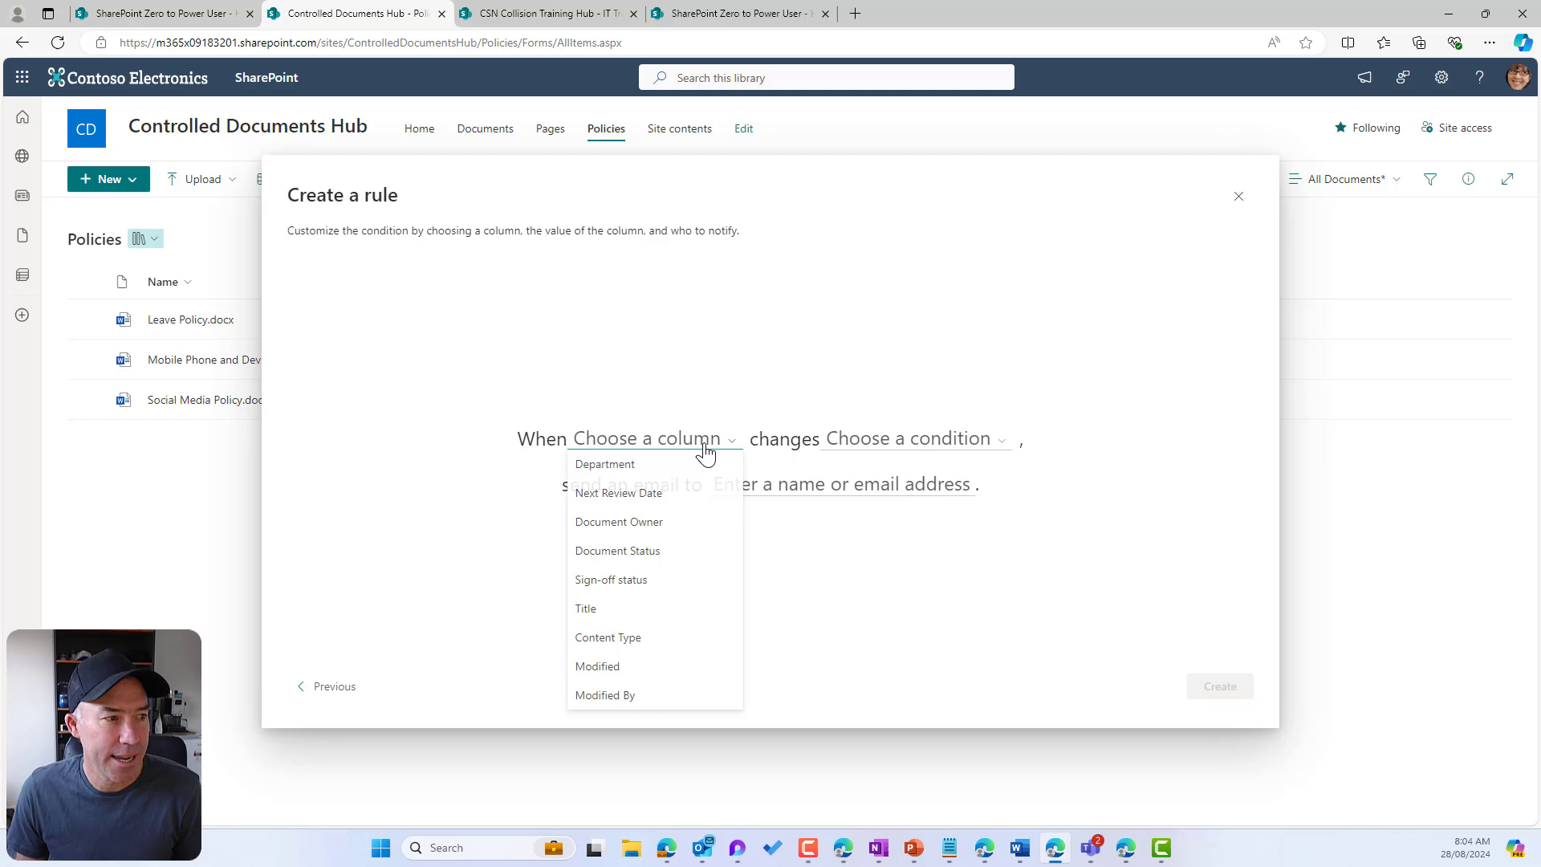
pyautogui.click(618, 590)
pyautogui.click(874, 444)
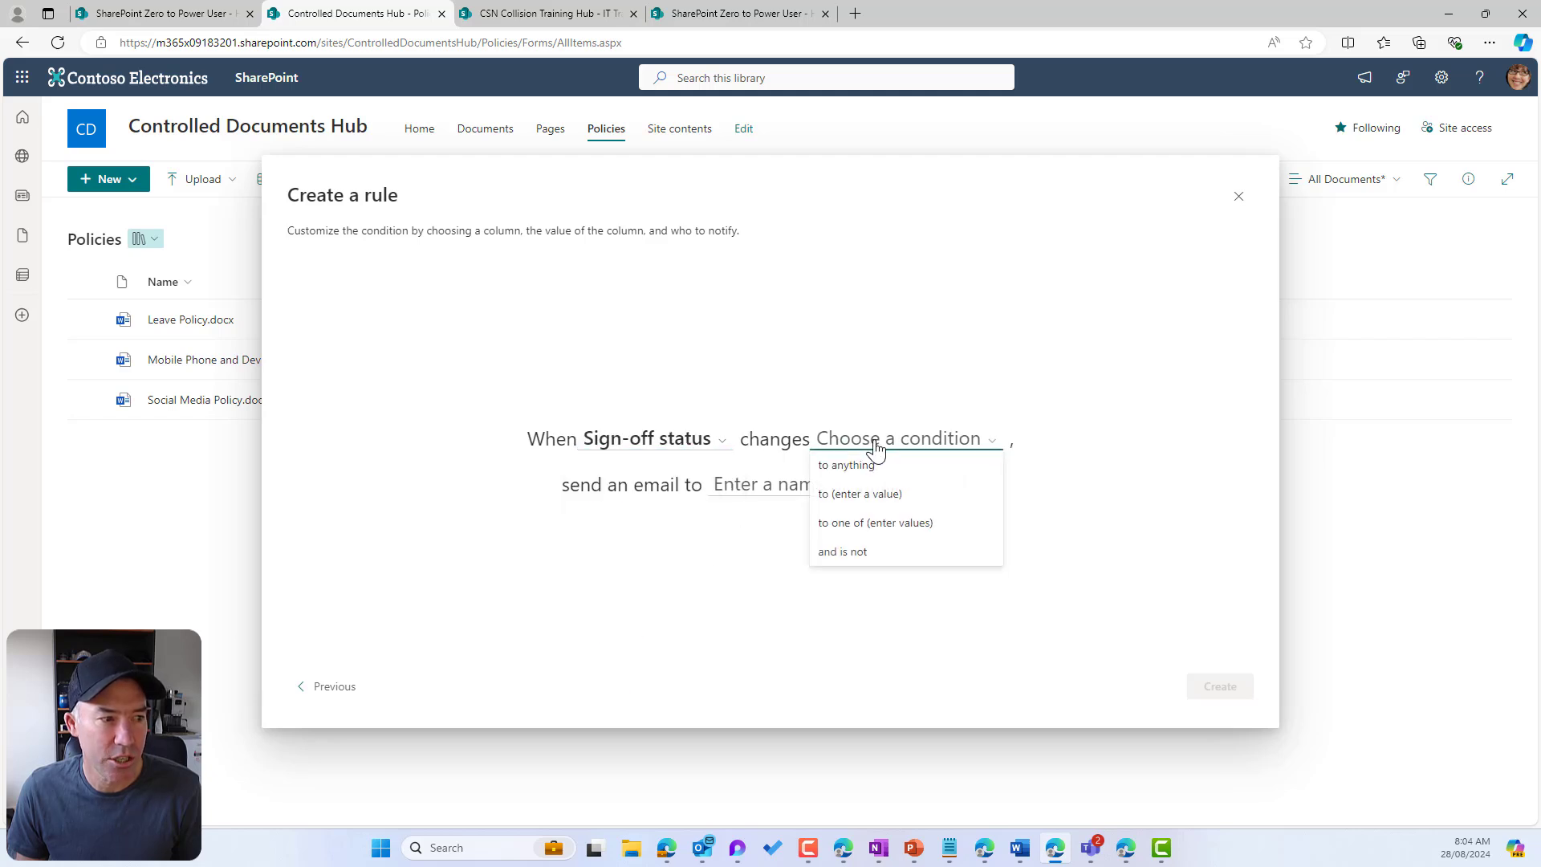
pyautogui.click(849, 504)
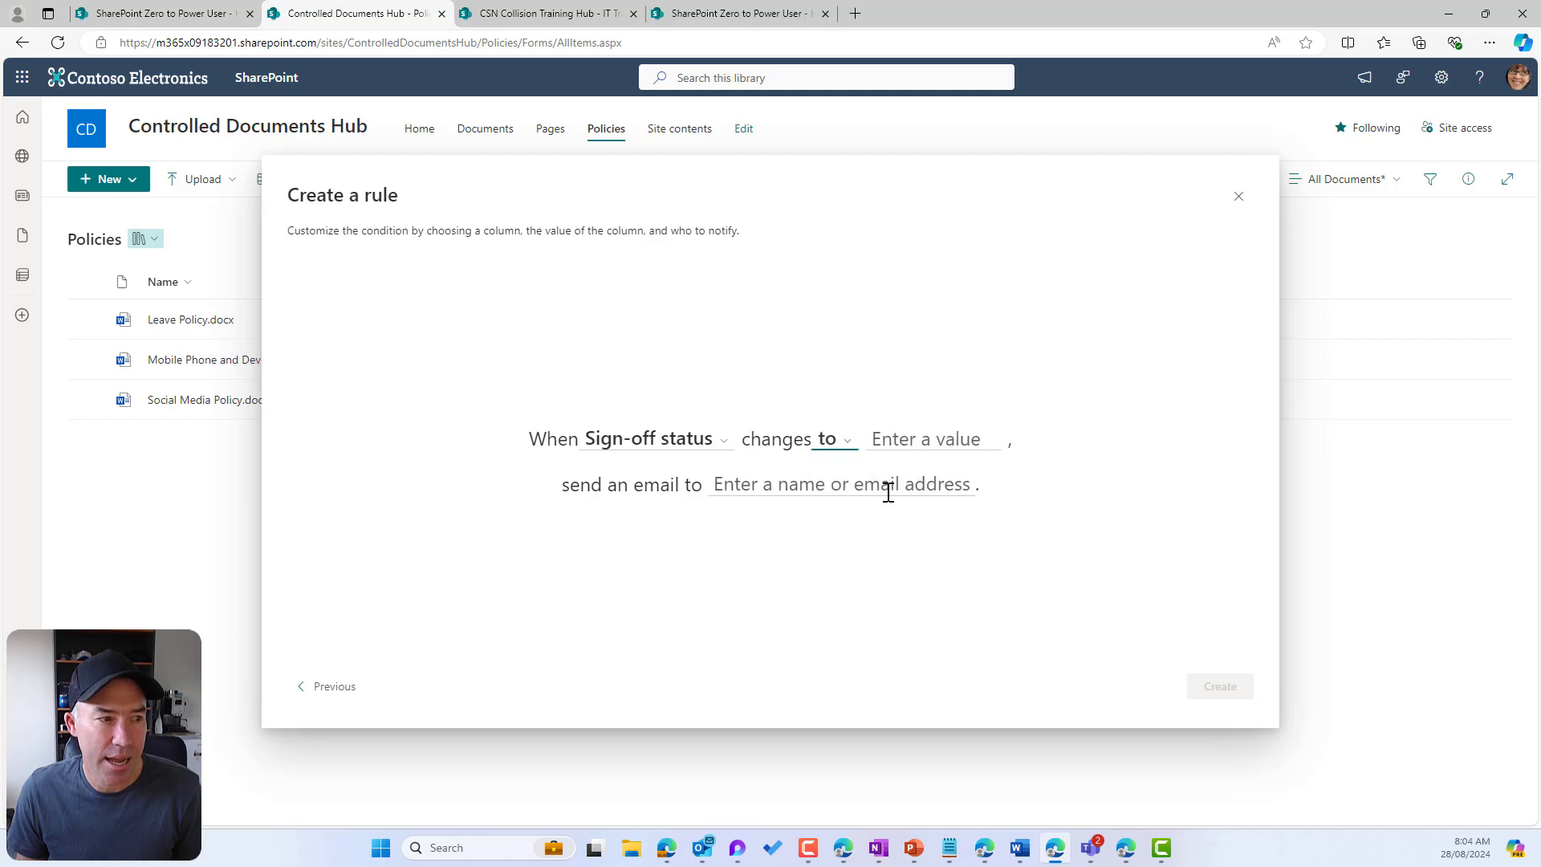
pyautogui.click(922, 442)
pyautogui.write('Approved')
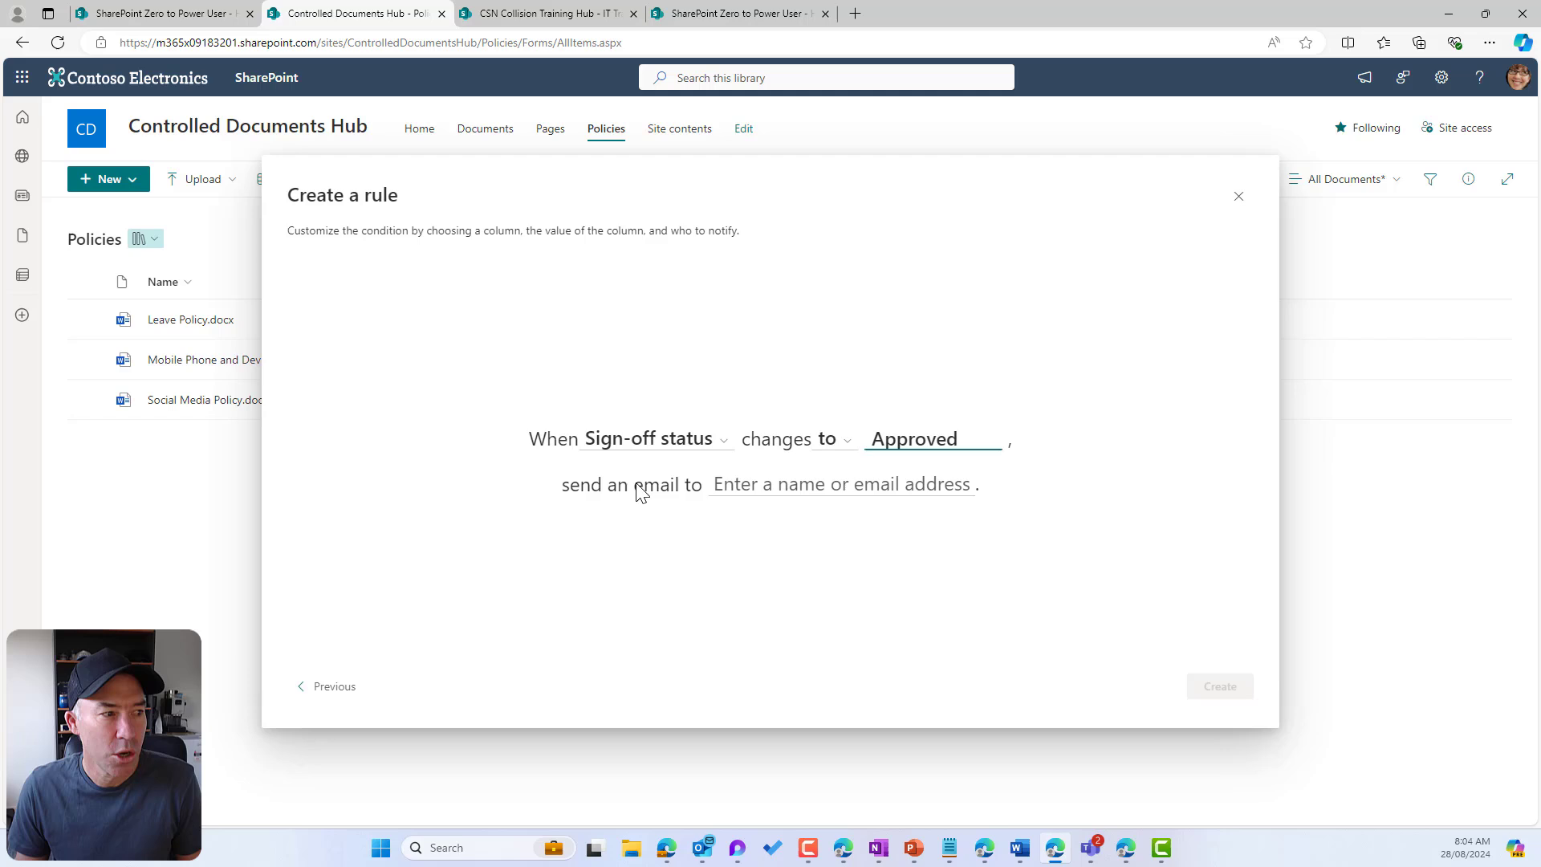
pyautogui.click(762, 485)
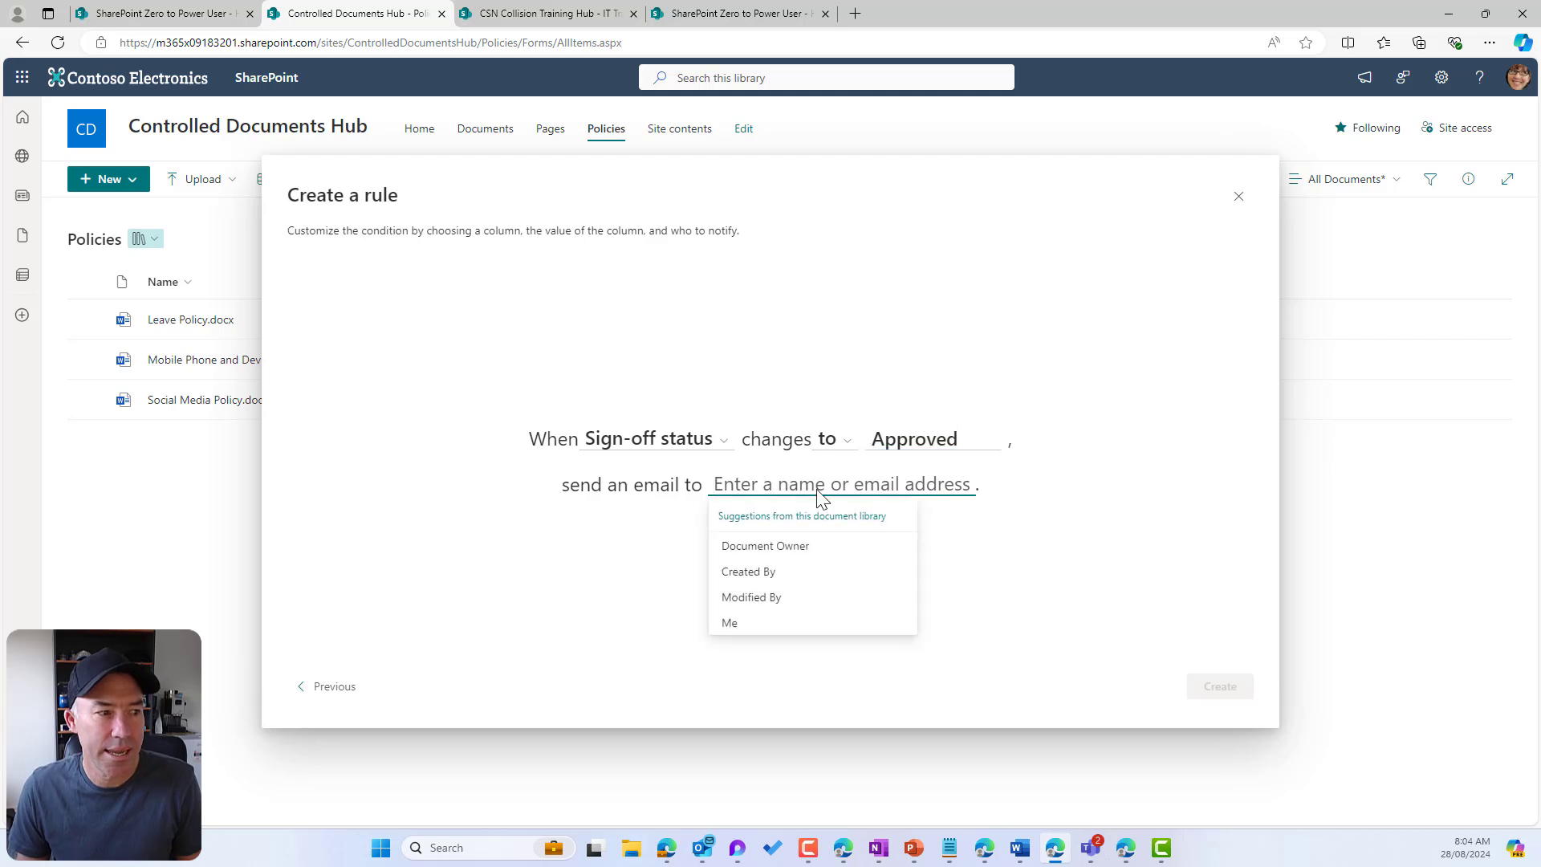
pyautogui.click(731, 623)
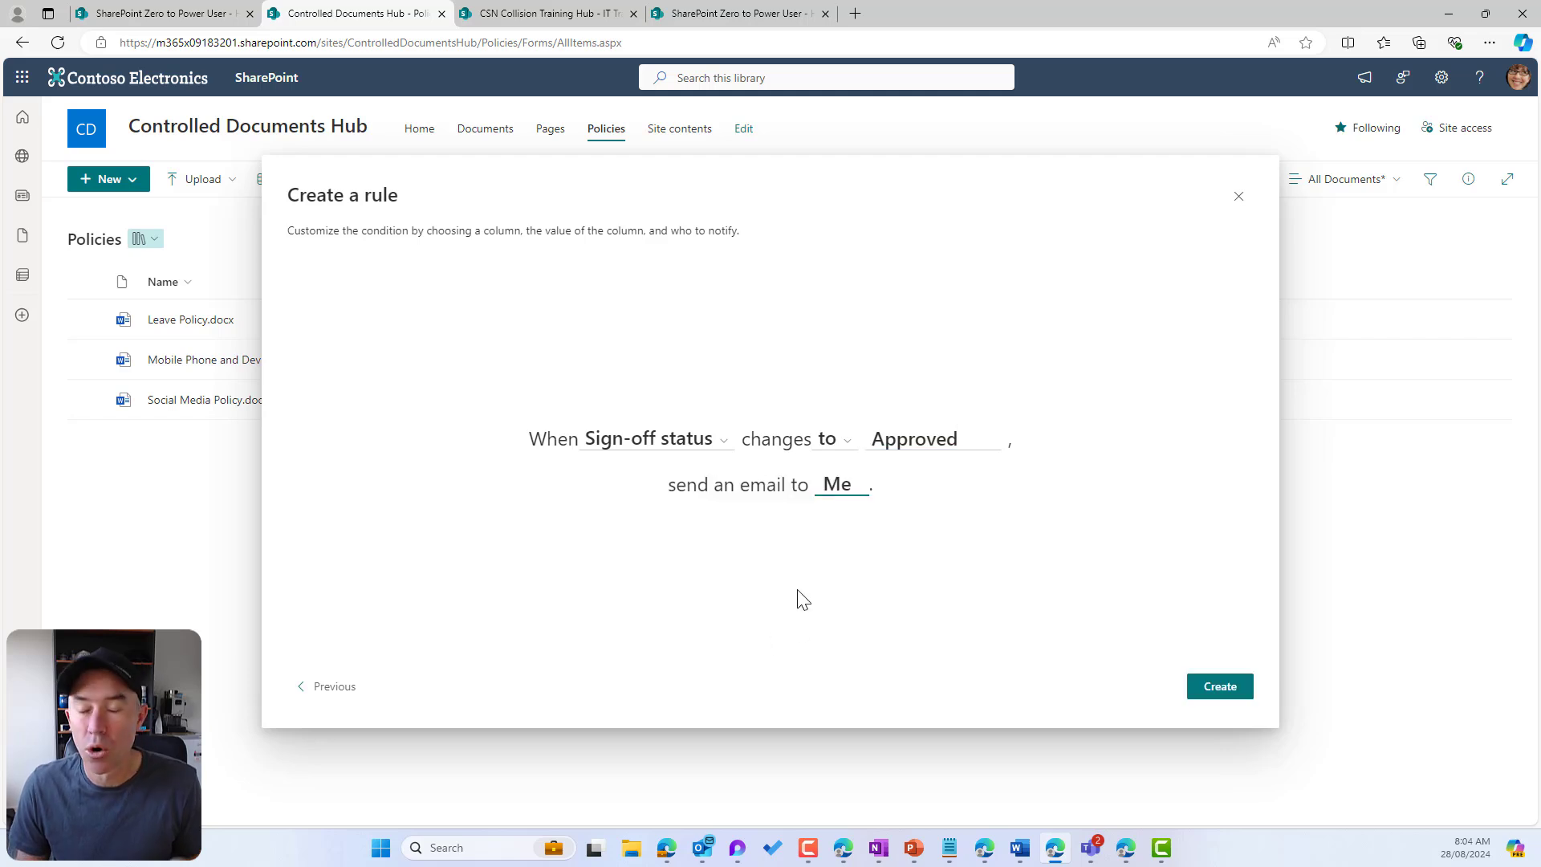
# Step: Create the Sign-off status Approved rule and close the rules overview
pyautogui.click(1232, 695)
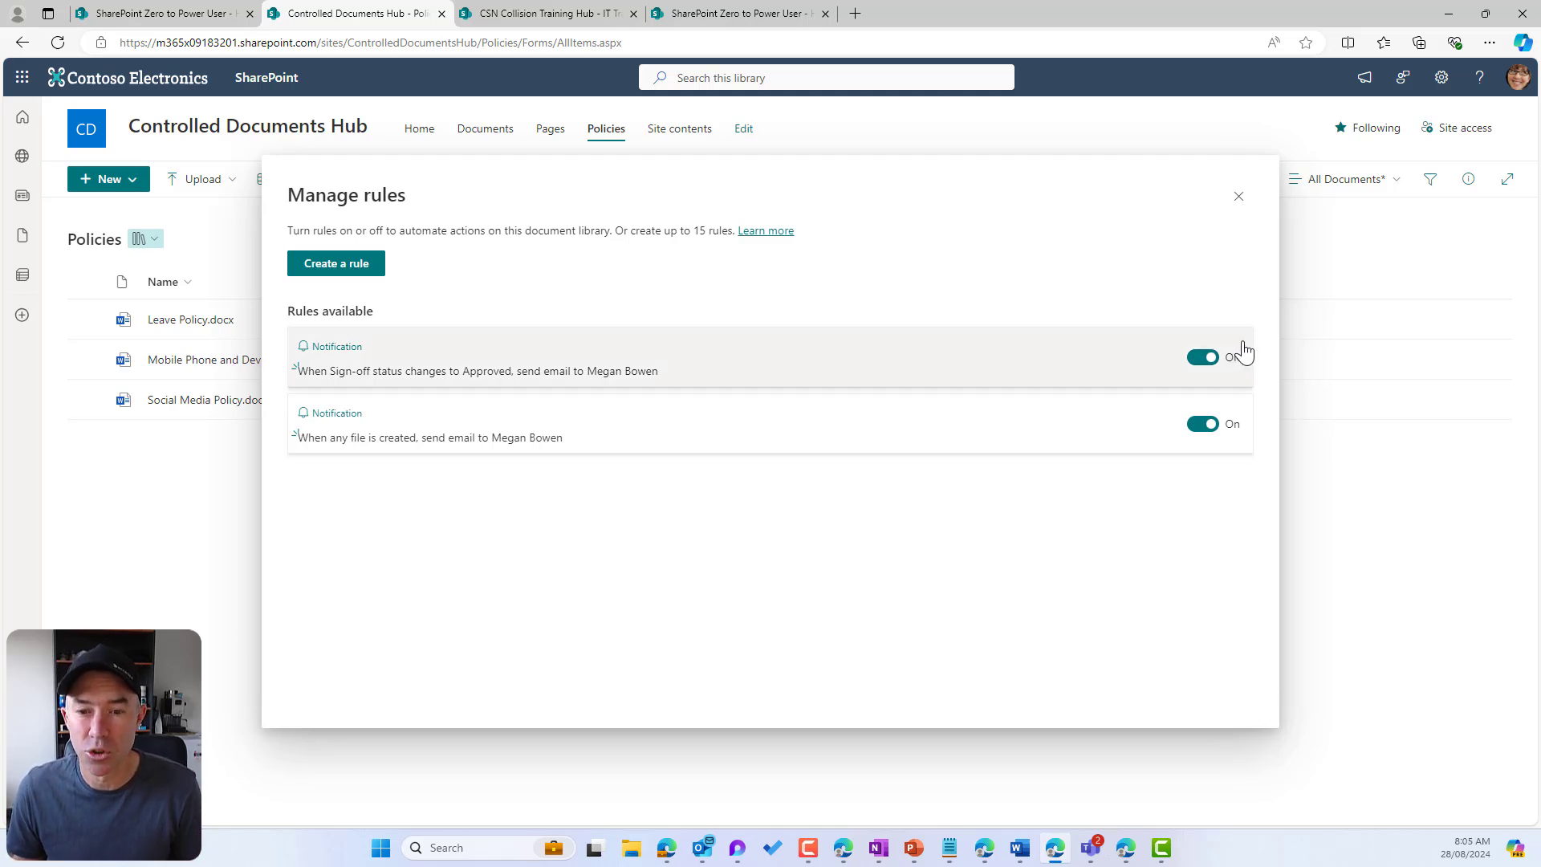
pyautogui.click(1238, 197)
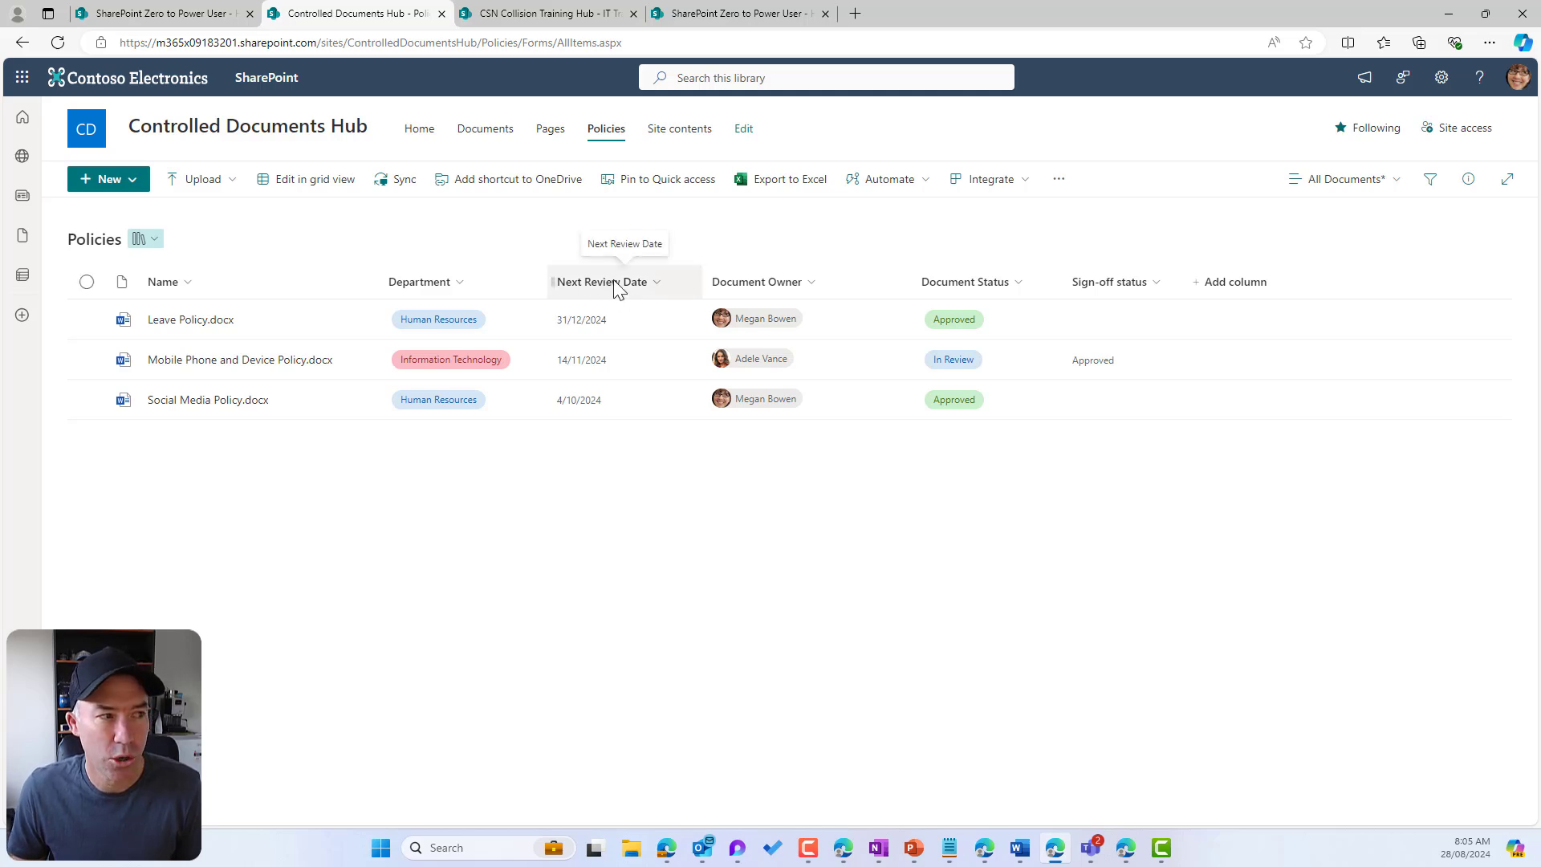
# Step: Choose Set a reminder for the Next Review Date column to open the email reminder flow
pyautogui.click(902, 186)
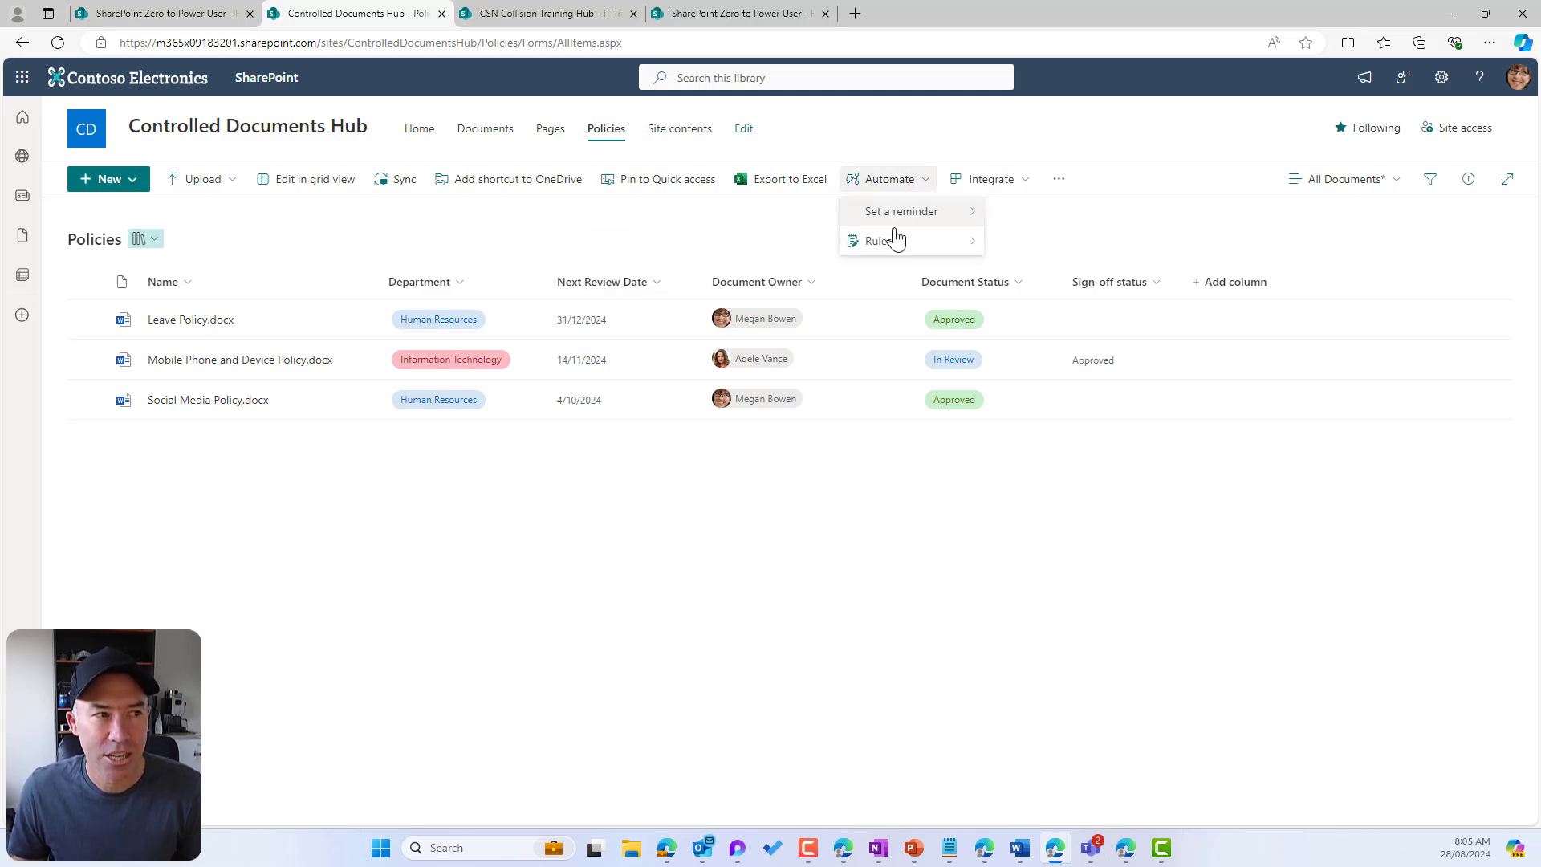
pyautogui.moveTo(901, 233)
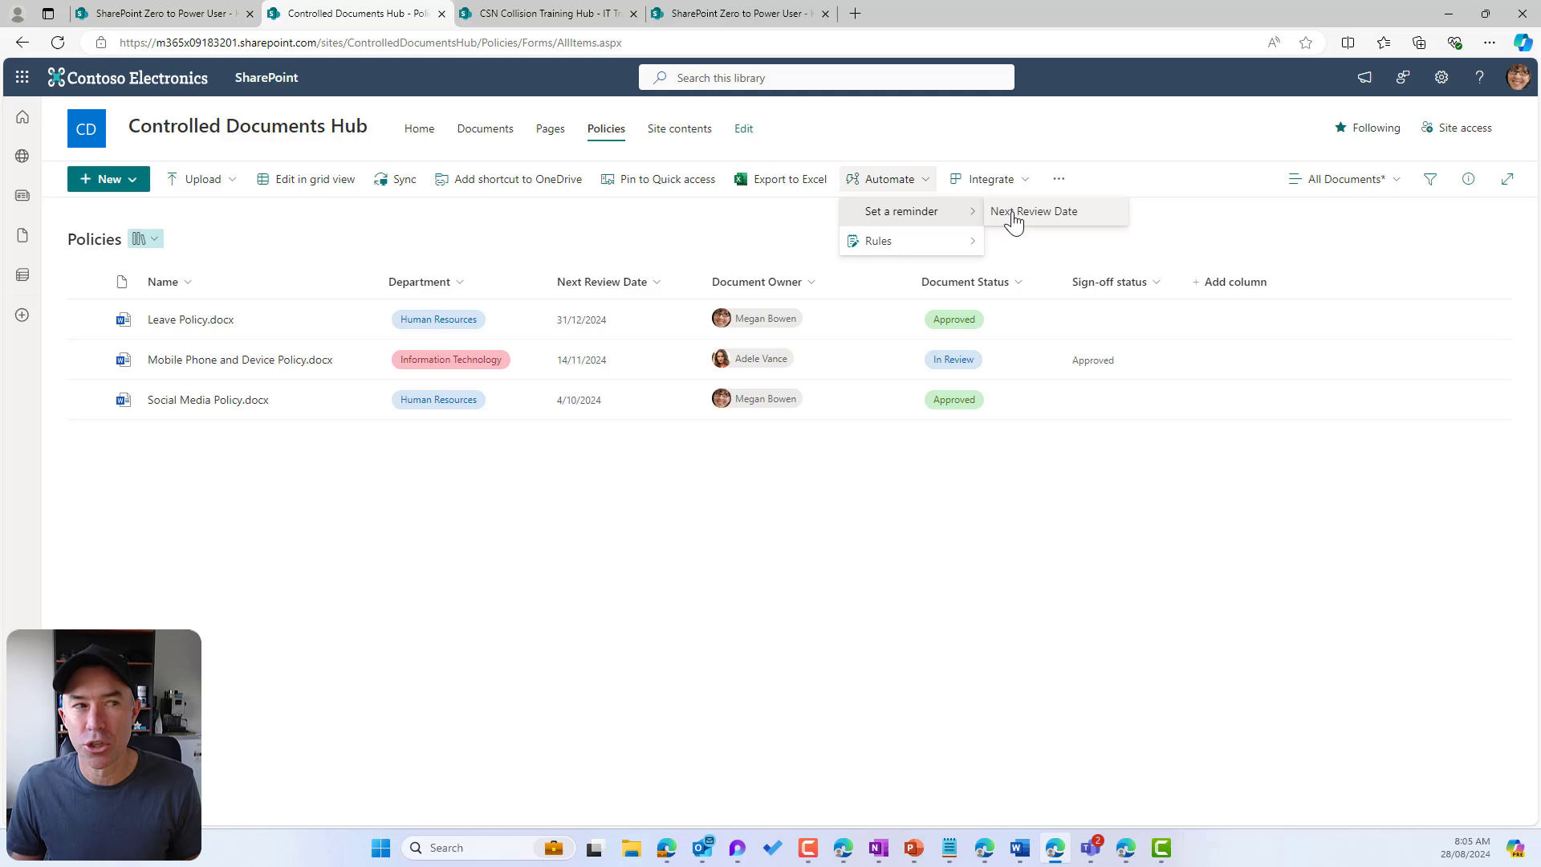
pyautogui.moveTo(945, 249)
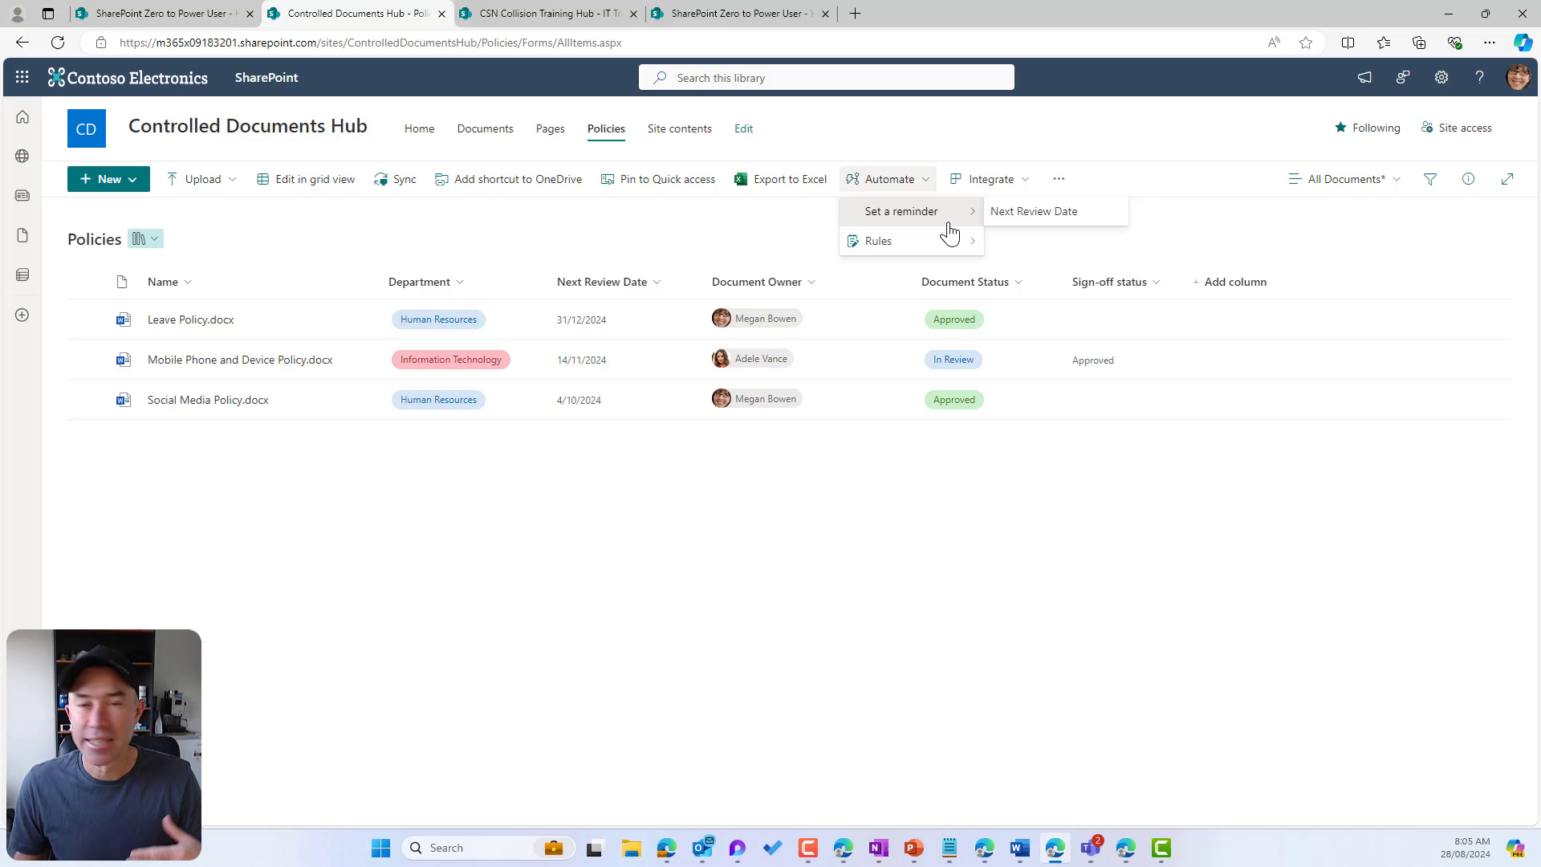
pyautogui.click(1005, 221)
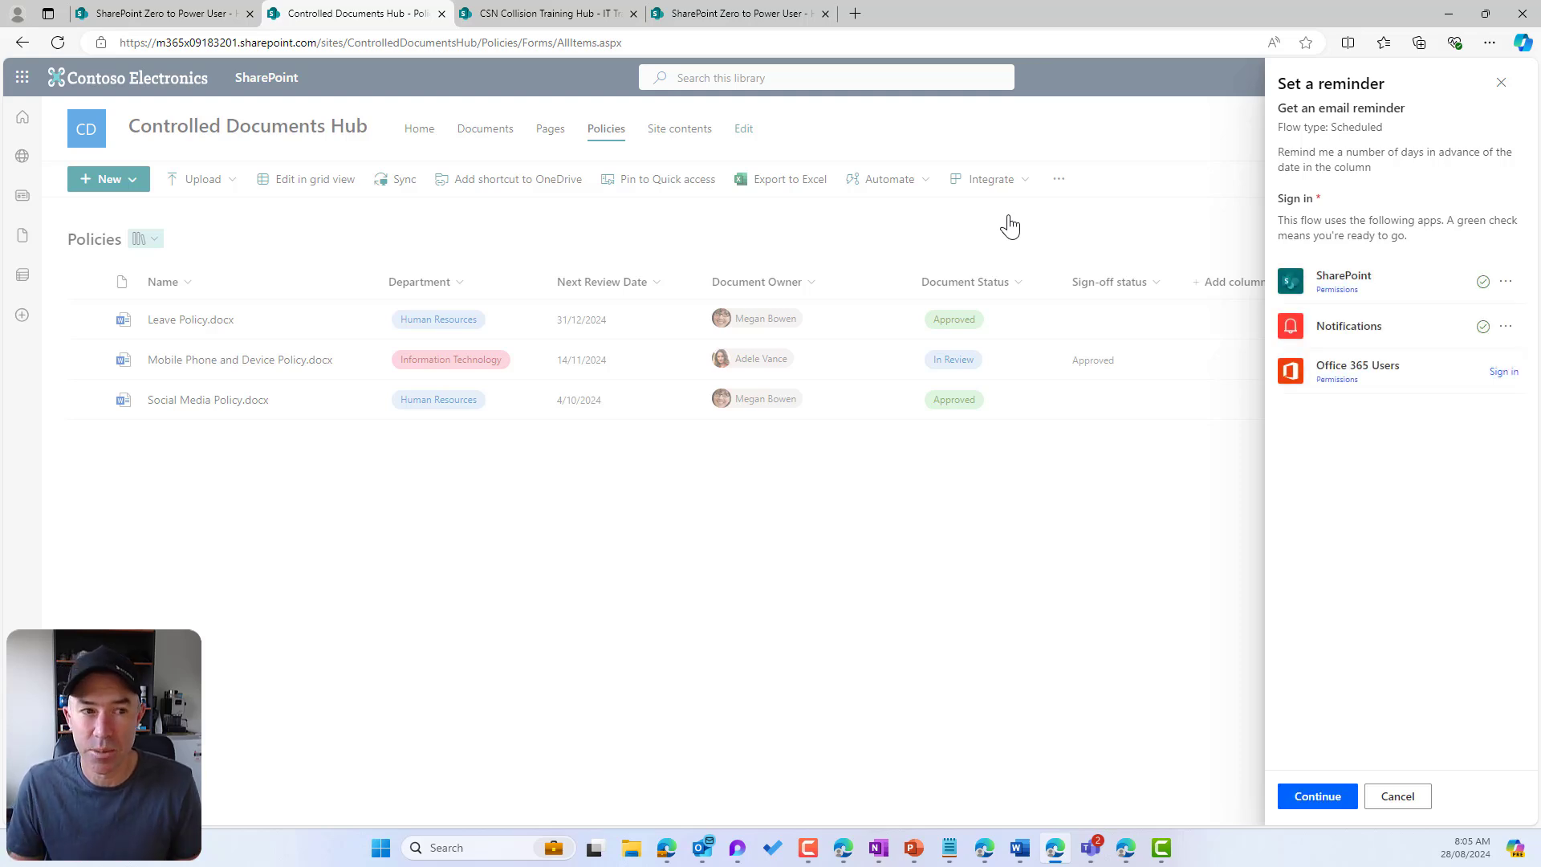
# Step: Connect Office 365 Users and create the reminder for 14 days before each Next Review Date
pyautogui.click(1507, 370)
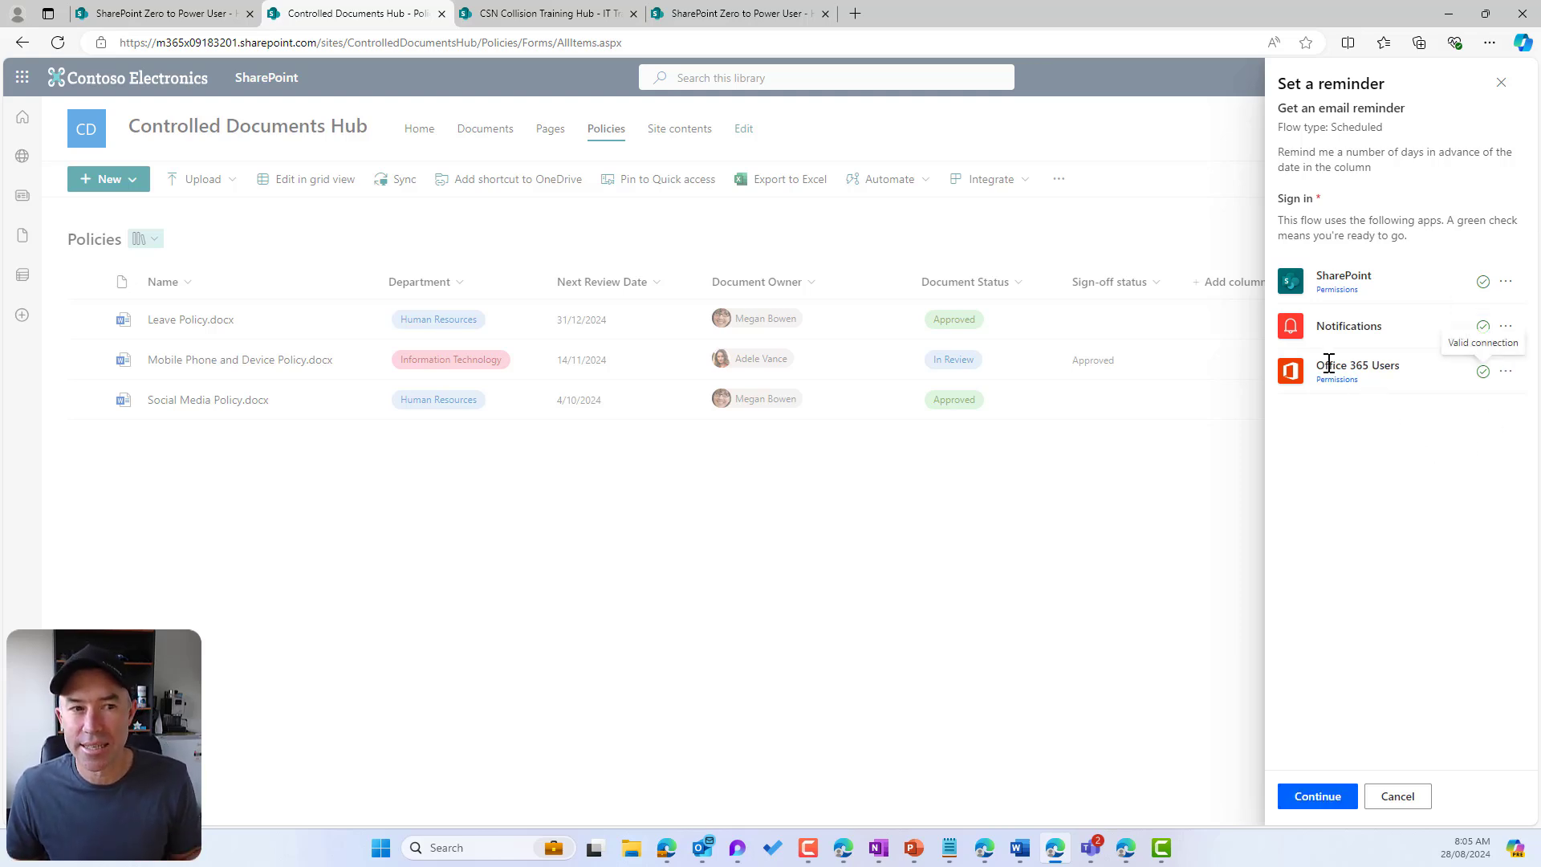
pyautogui.click(1328, 797)
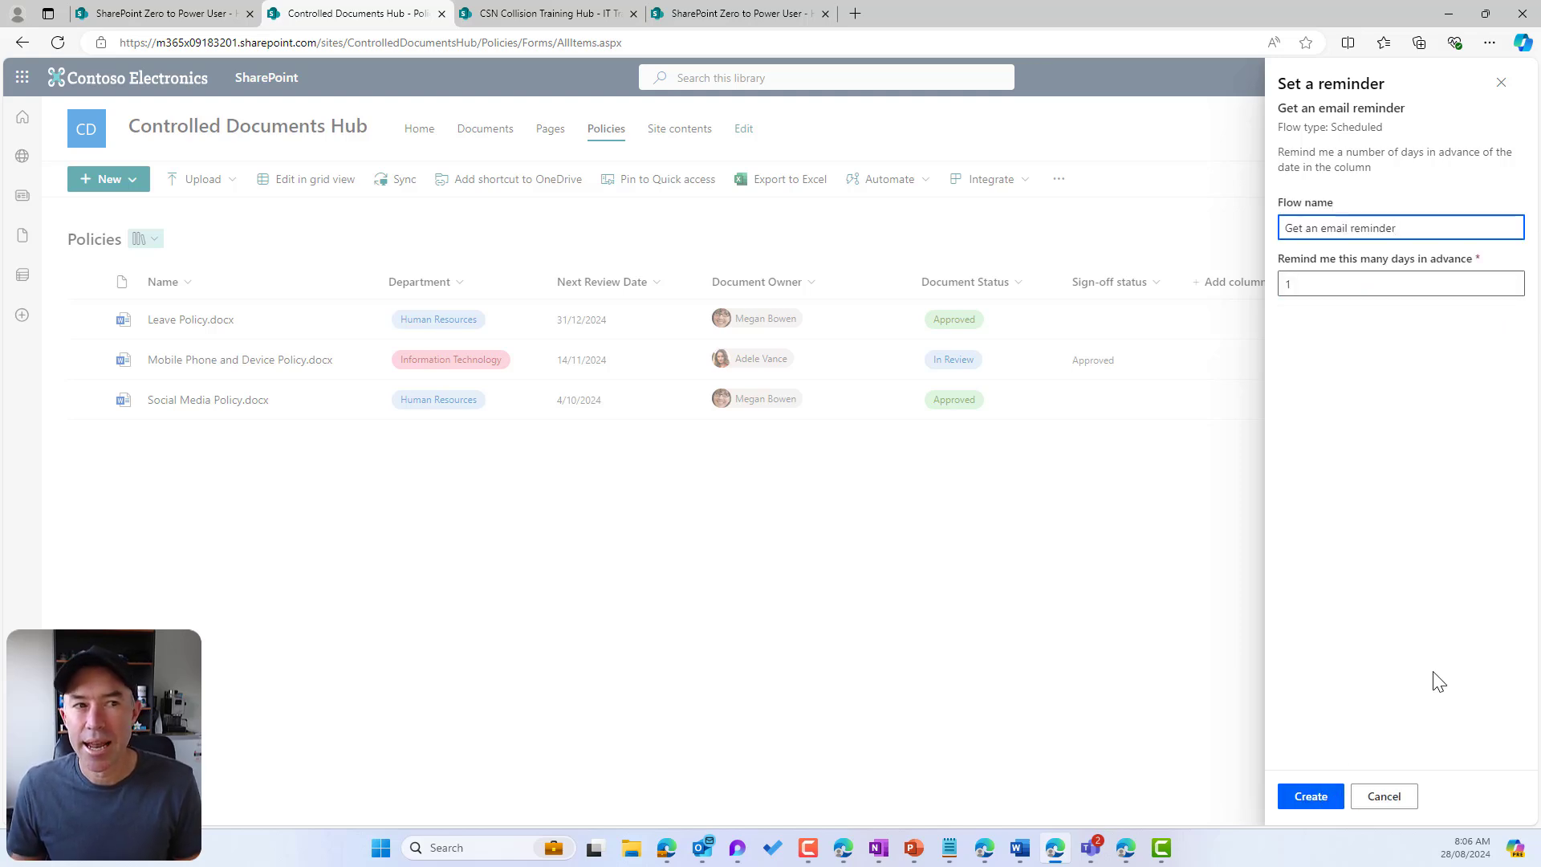
pyautogui.moveTo(1437, 223); pyautogui.dragTo(1260, 220)
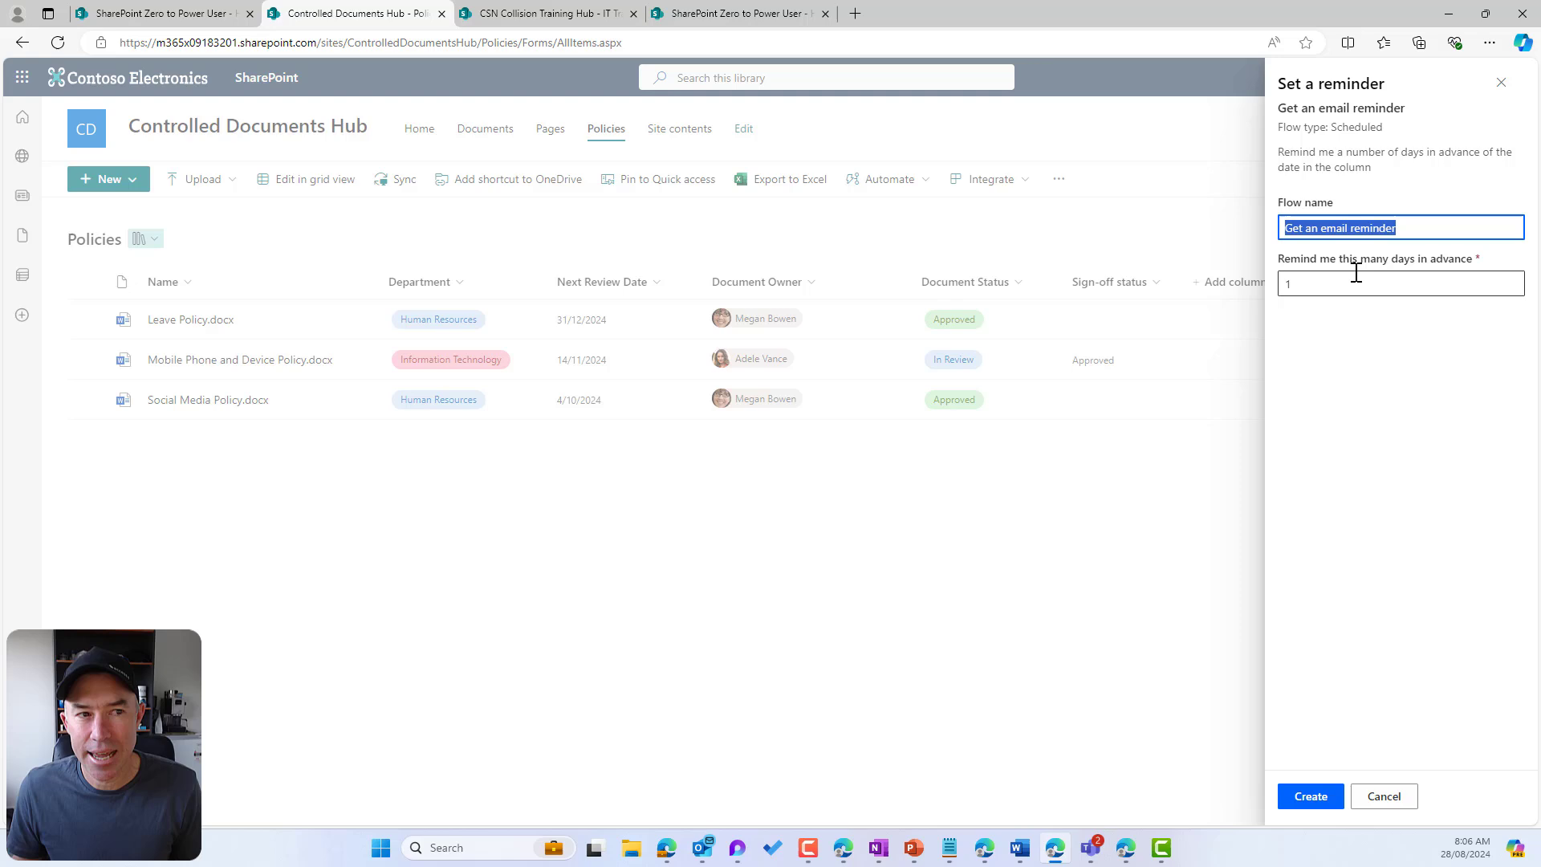
pyautogui.click(1511, 281)
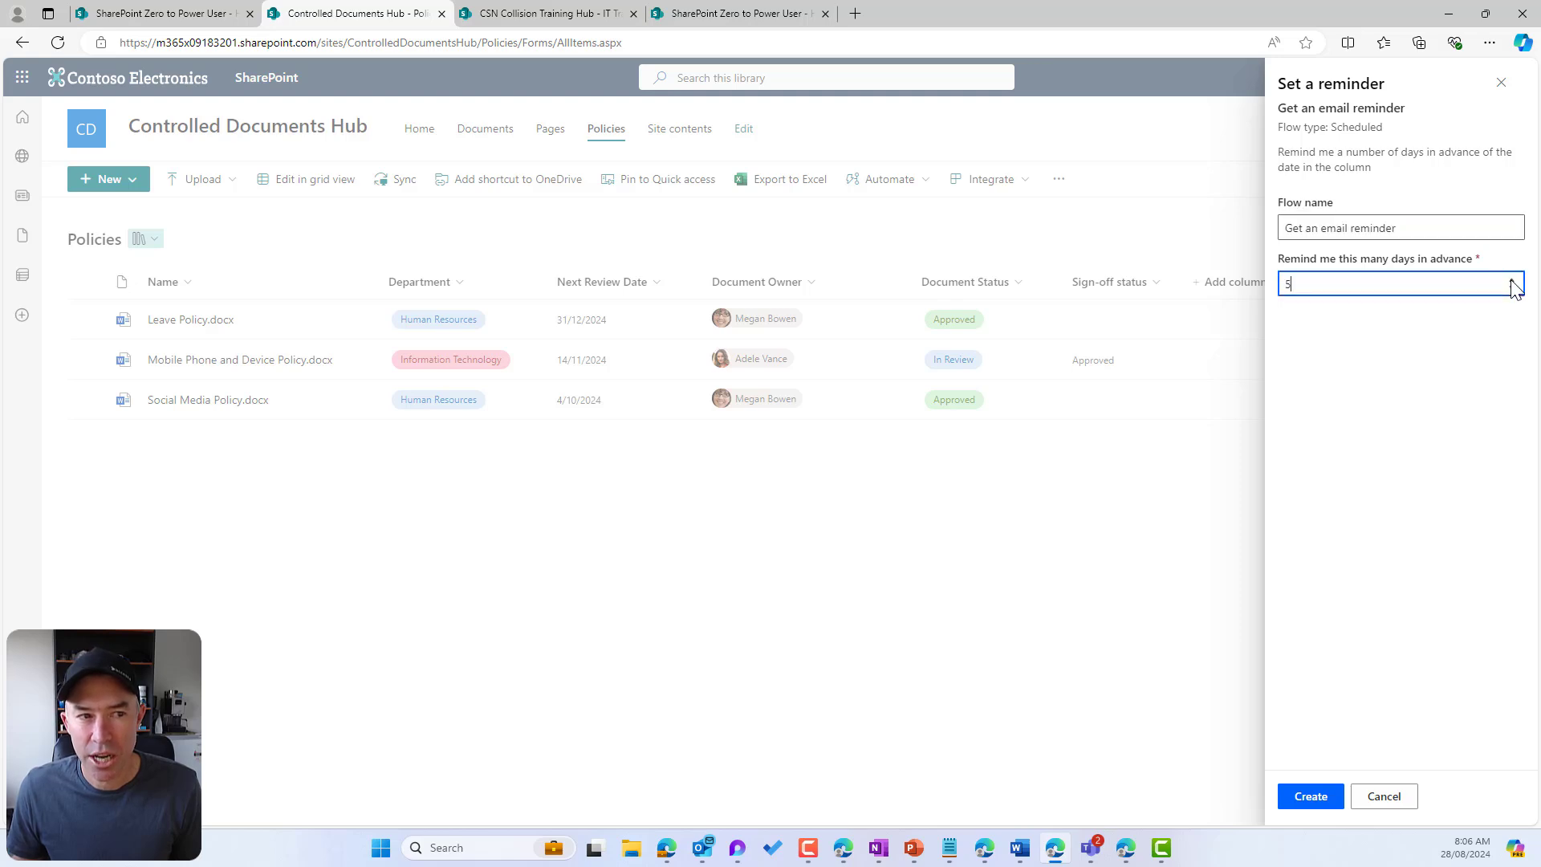
pyautogui.click(1512, 283)
pyautogui.click(1511, 282)
pyautogui.click(1512, 283)
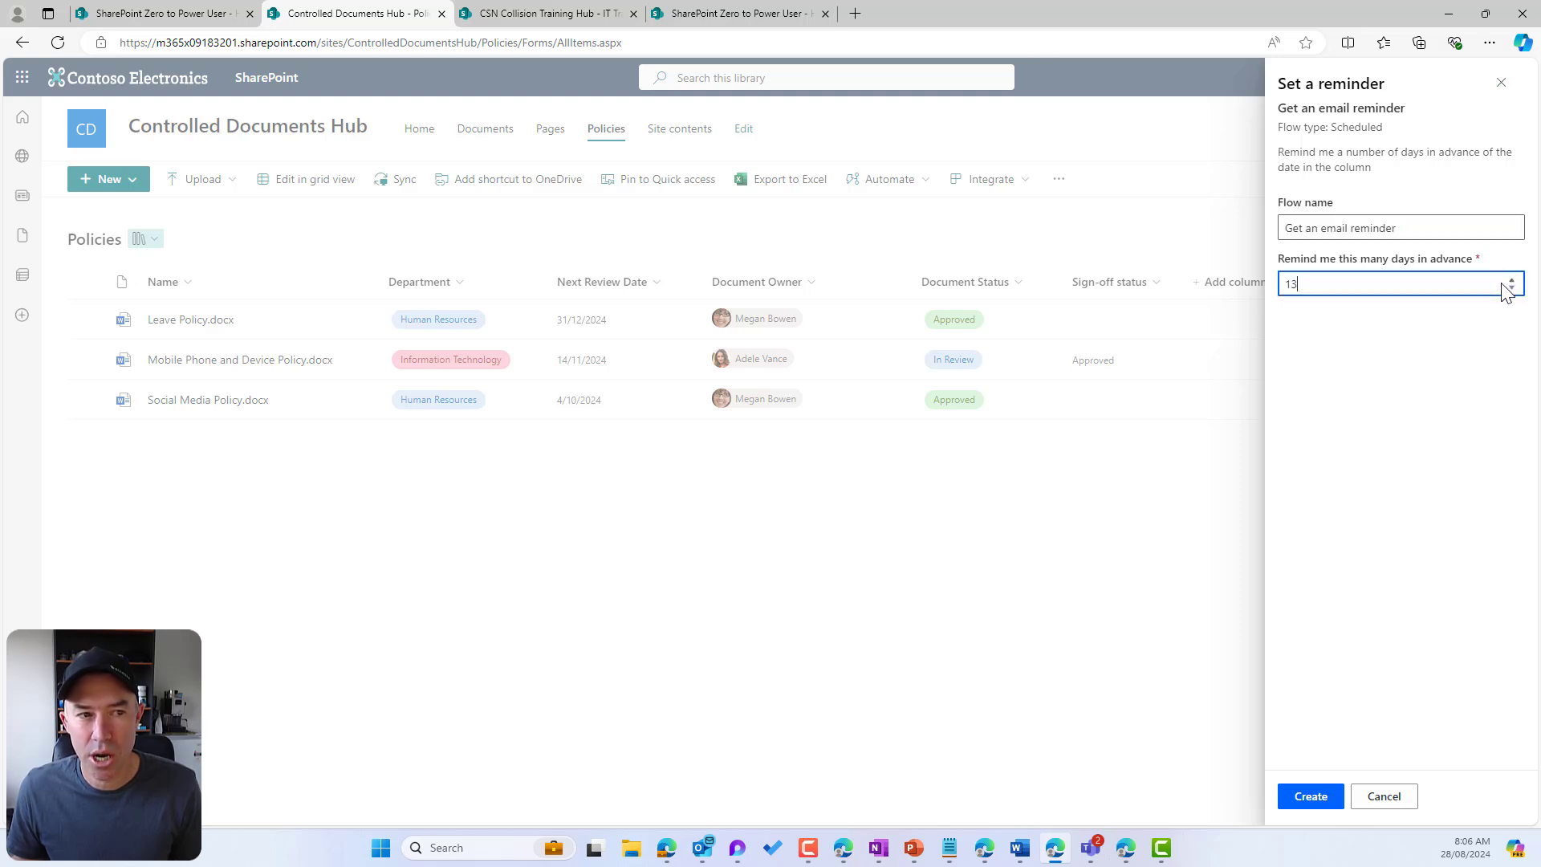
pyautogui.click(1512, 282)
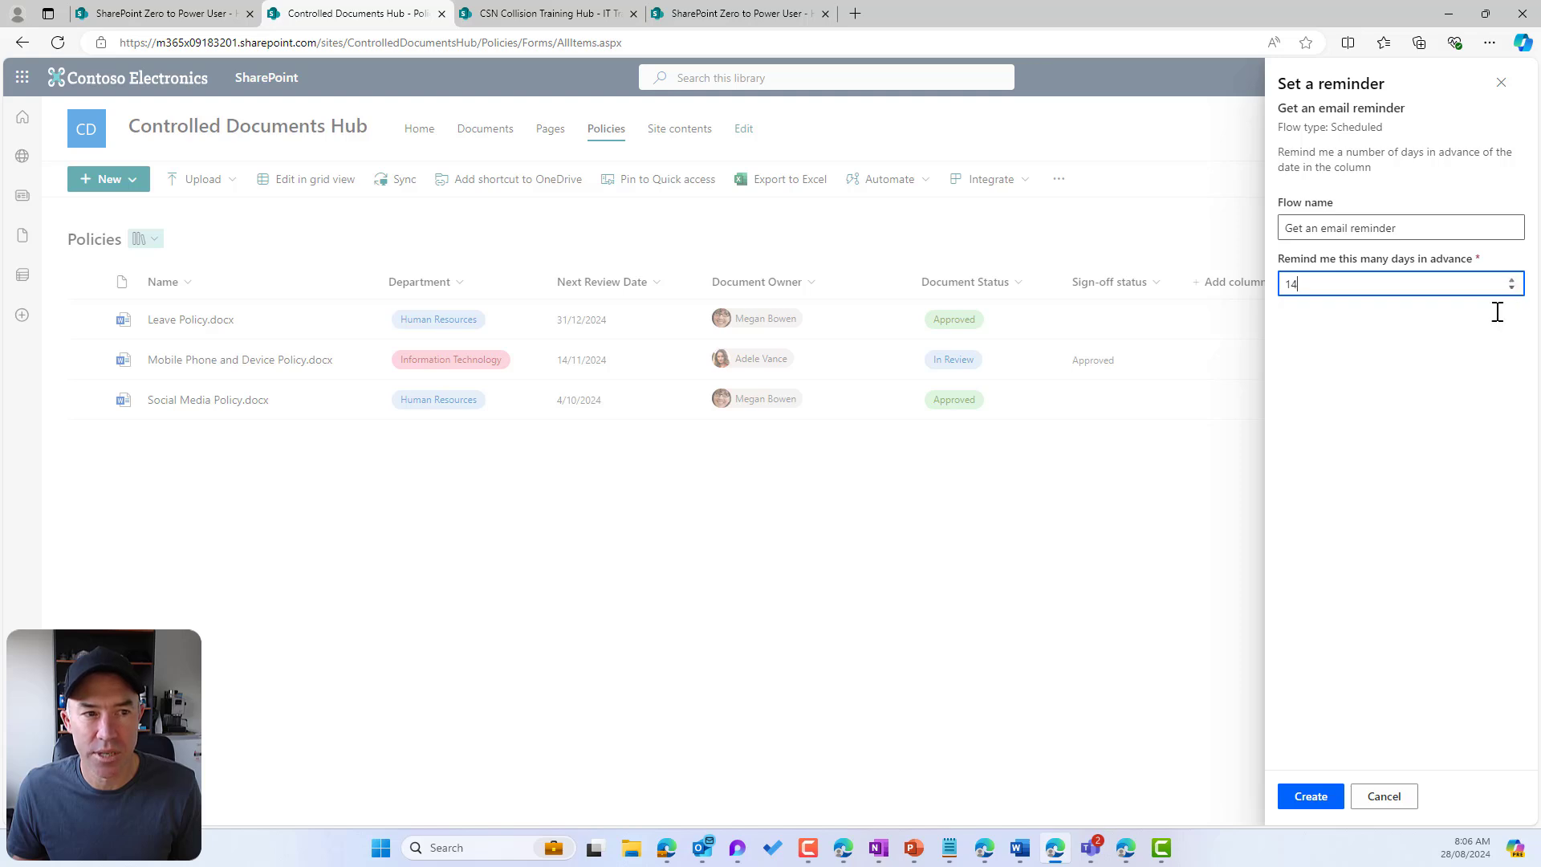
pyautogui.click(1317, 807)
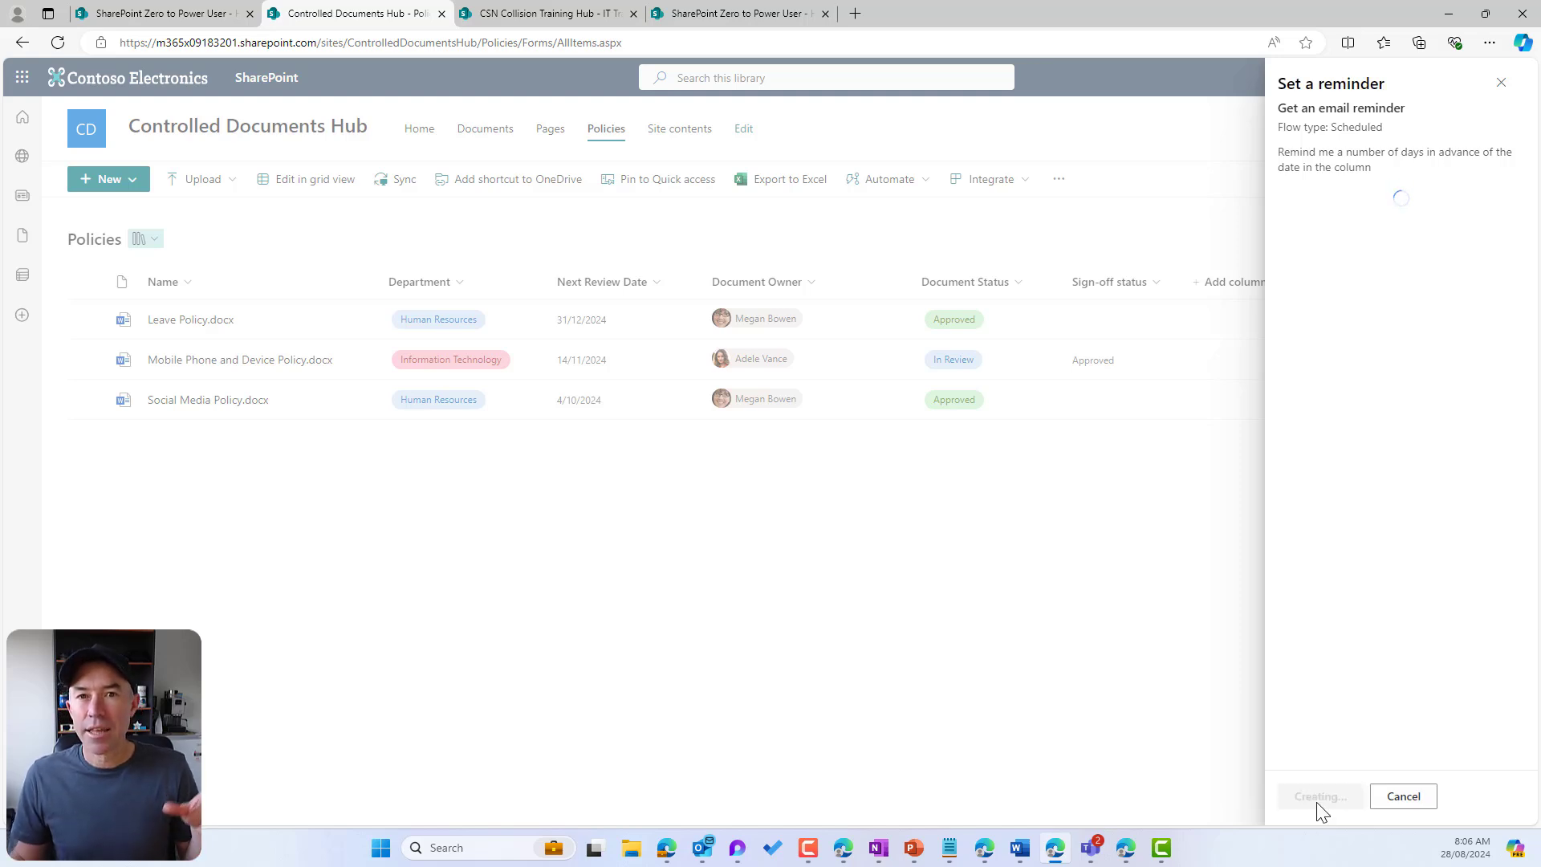